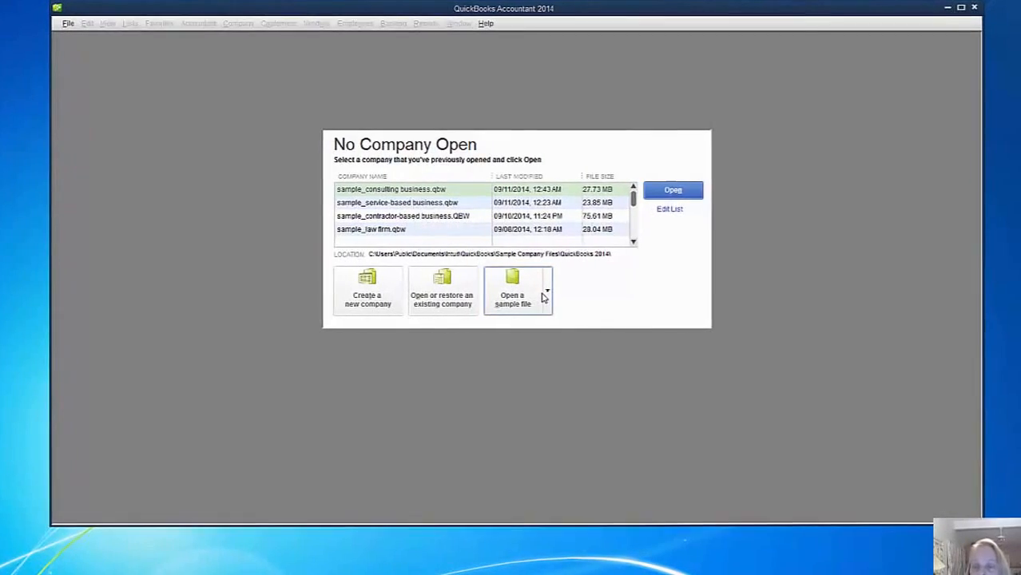
- Open the sample consulting business company file, accept the sample file notice and close the Home page
left_click(529, 289)
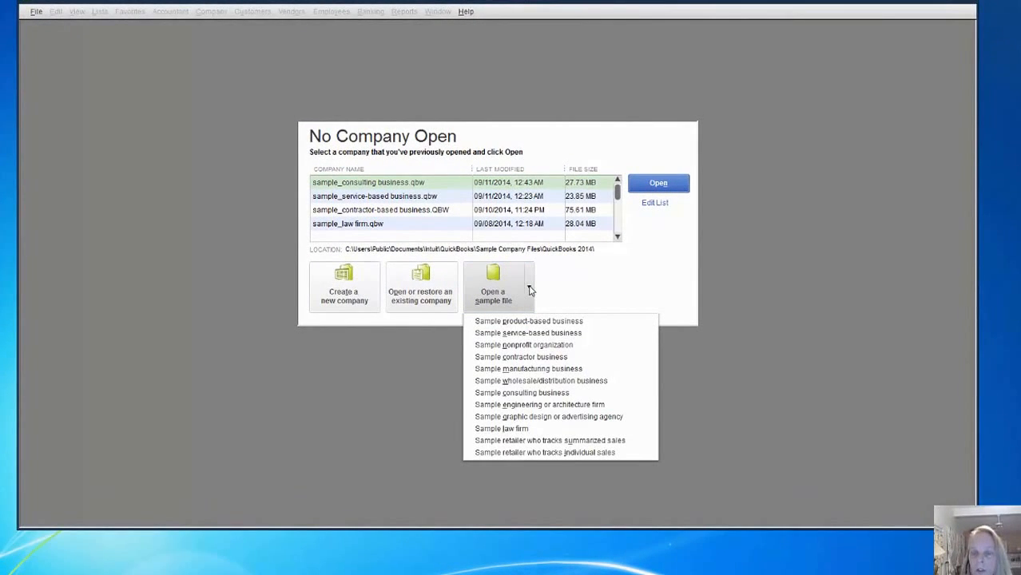
left_click(517, 393)
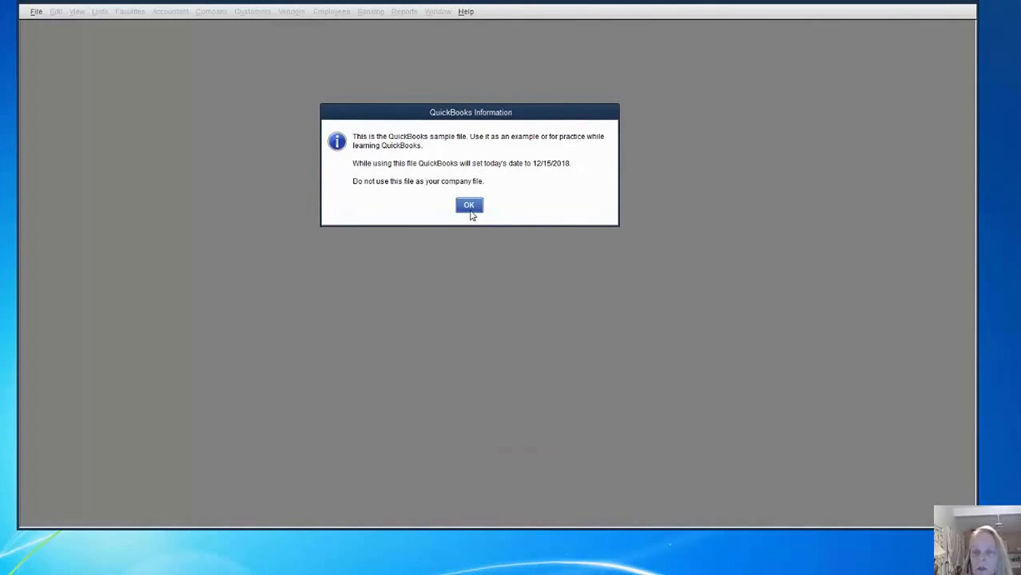
left_click(469, 208)
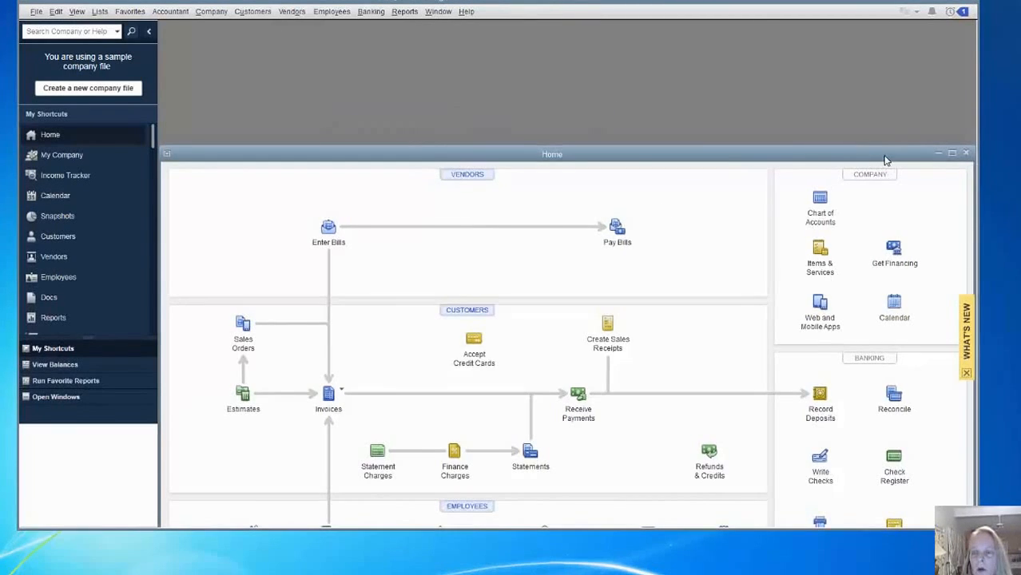
left_click(873, 104)
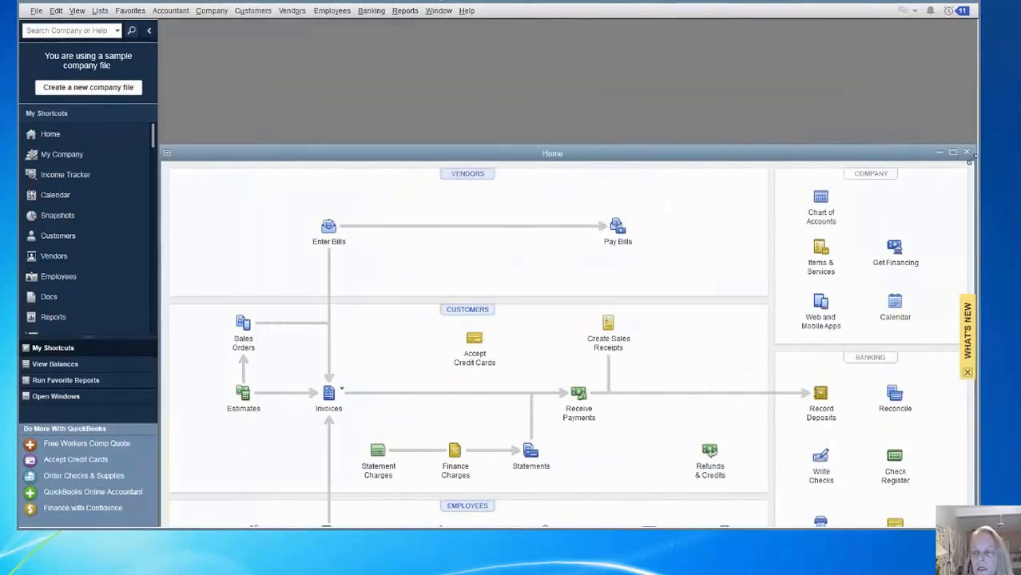
left_click(965, 151)
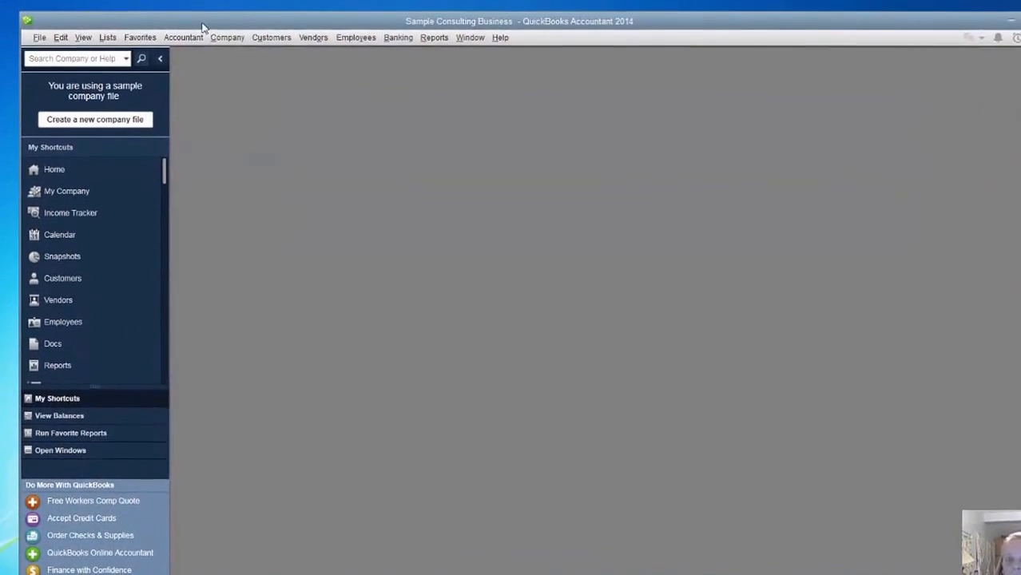
- Open the vehicle mileage entry form and bring up its mileage rates table, placing both windows in clear view
left_click(221, 16)
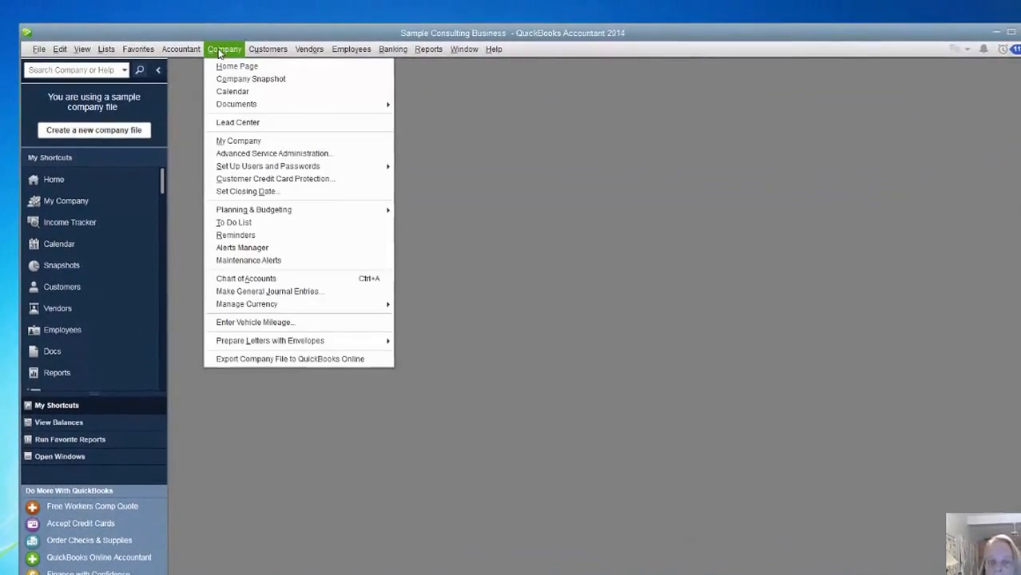
left_click(271, 319)
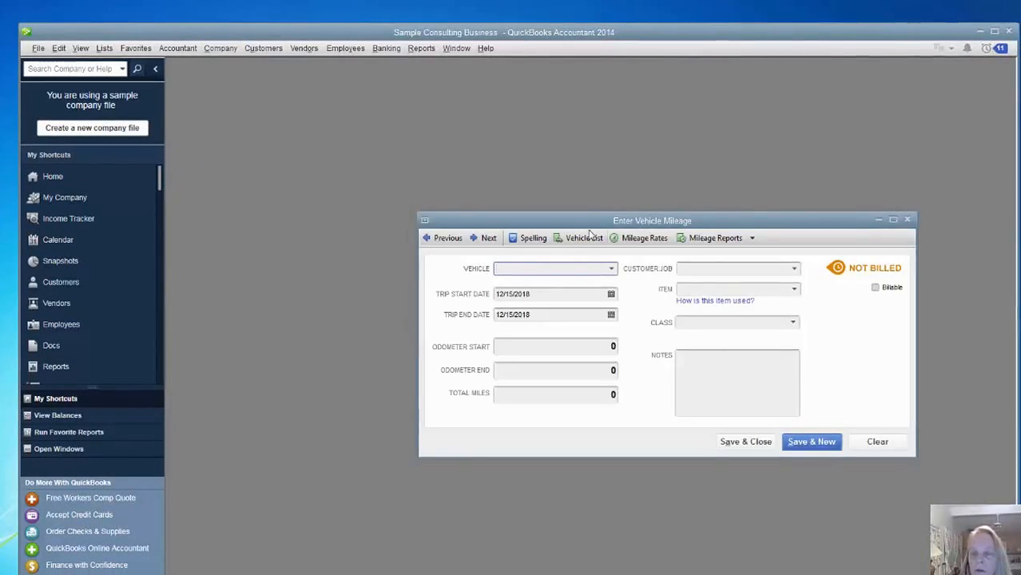
left_click_drag(642, 226, 615, 197)
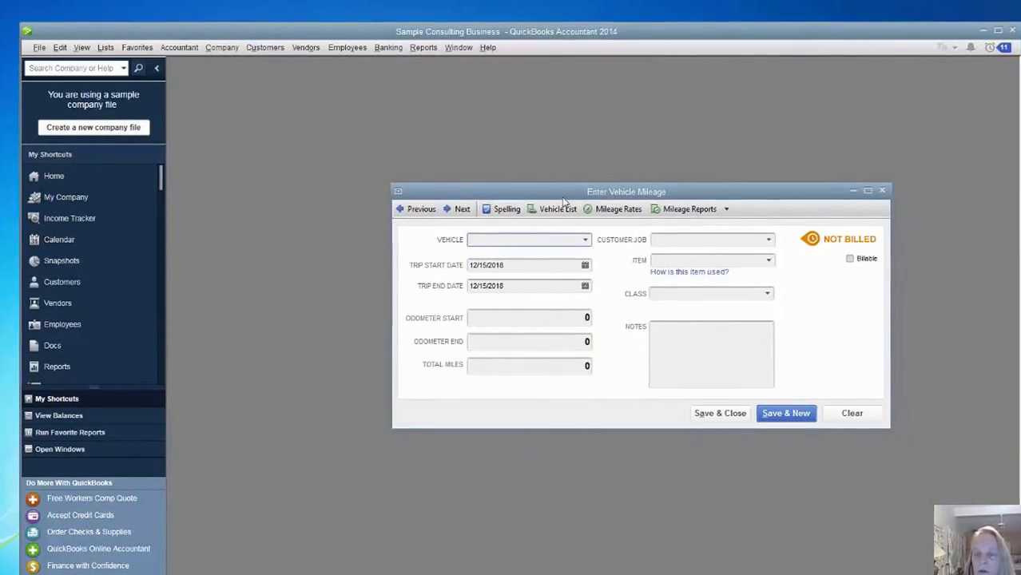
left_click(615, 208)
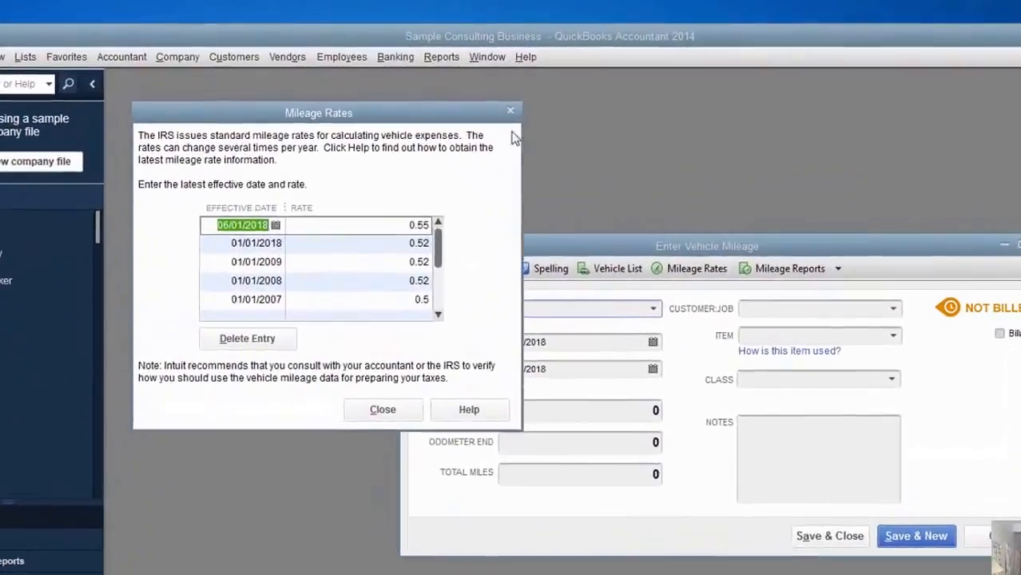
left_click_drag(391, 85, 638, 134)
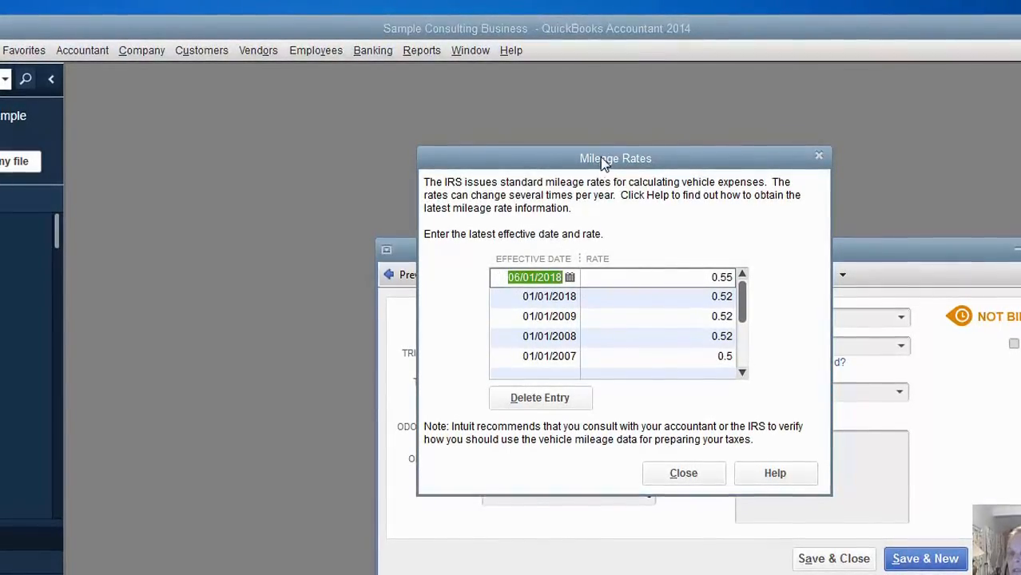
left_click_drag(601, 159, 602, 163)
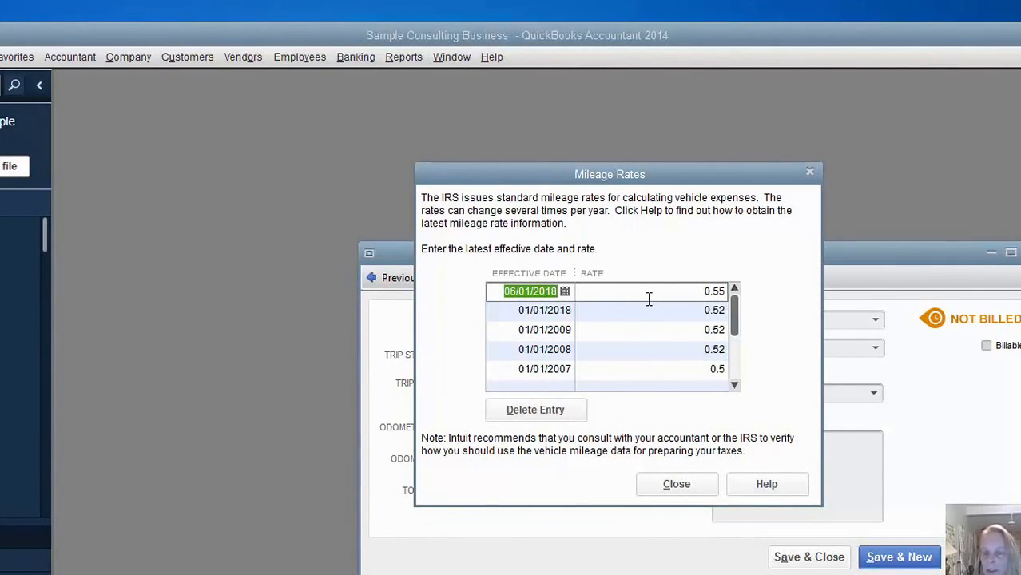
- Set the first mileage rate entry to effective date 1/1/18 with a rate of .52
type("8")
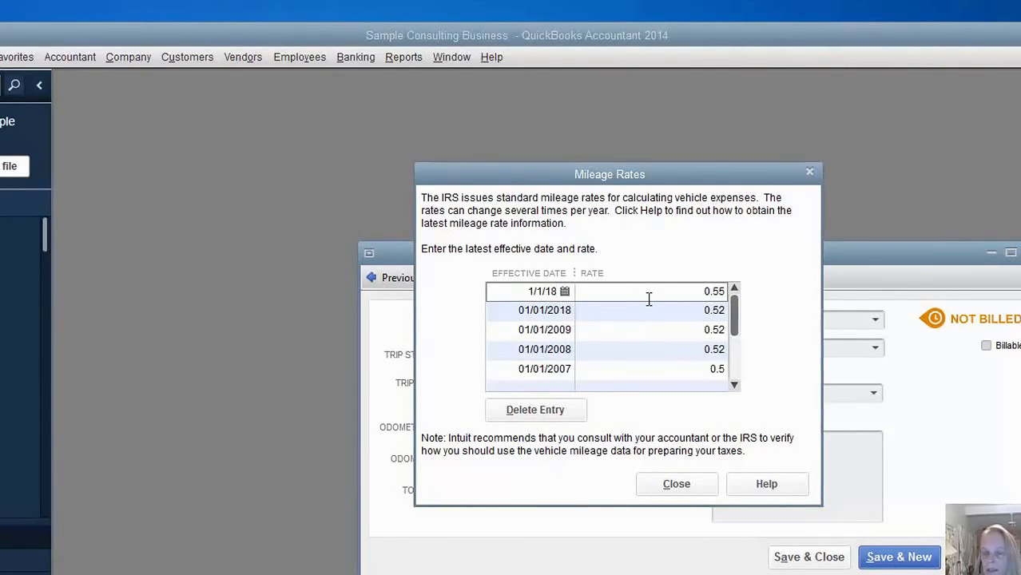
key("Tab")
key("BackSpace")
type(".52")
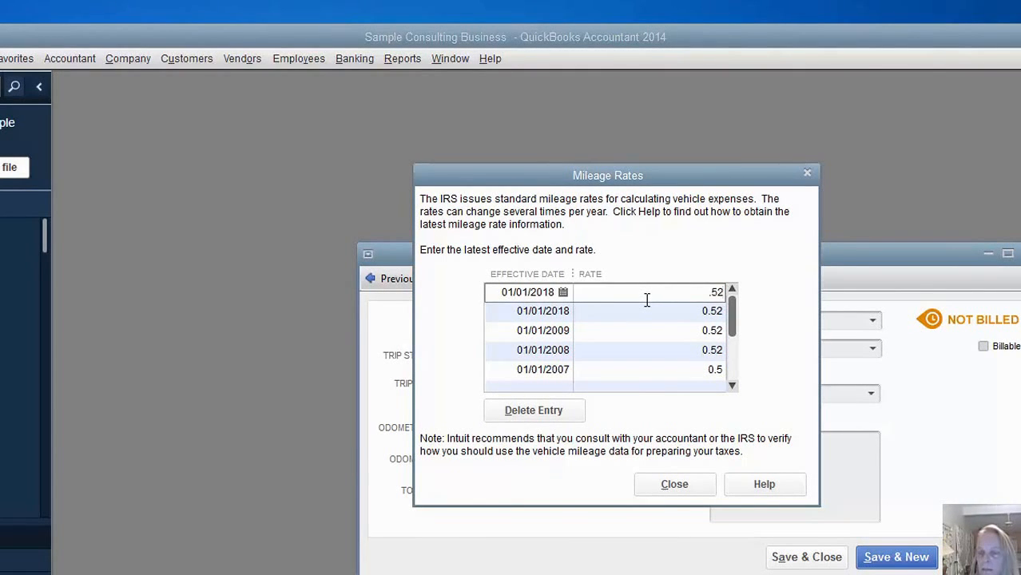
- Set the second mileage rate entry to effective date 6/1/18 with a rate of .55 and close the rates table
key("Tab")
type("6")
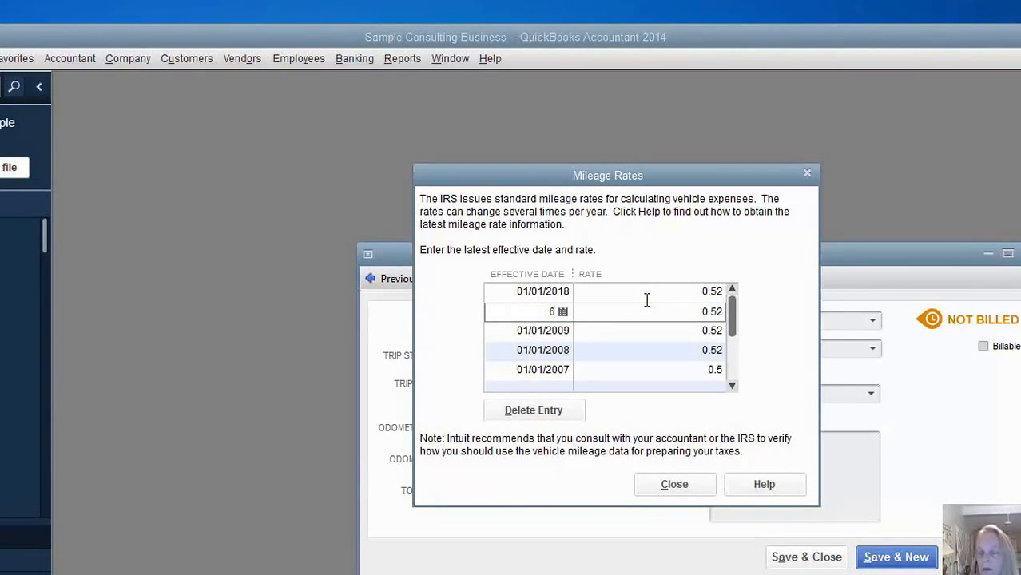
type("/1/18")
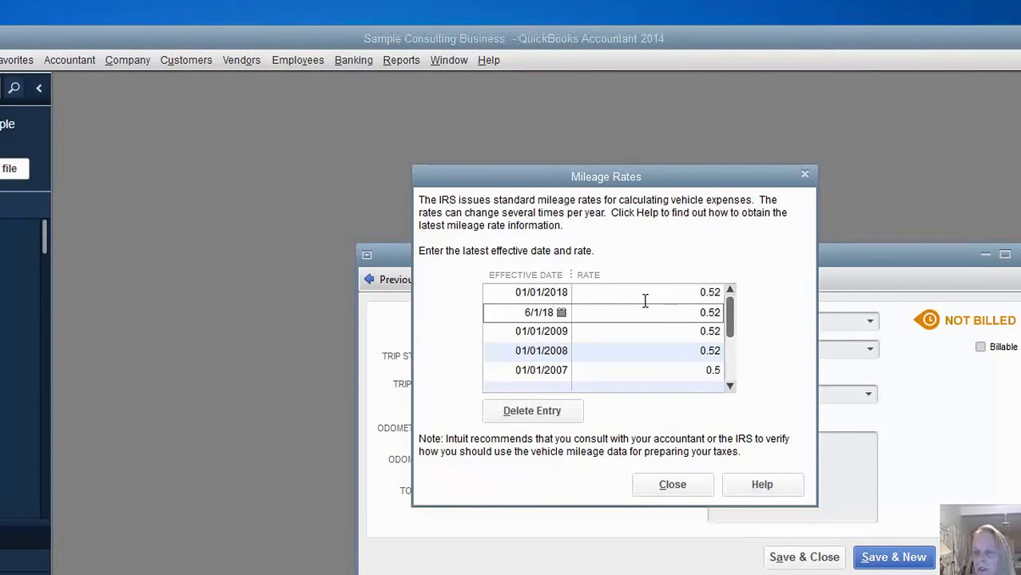
key("Tab")
type(".")
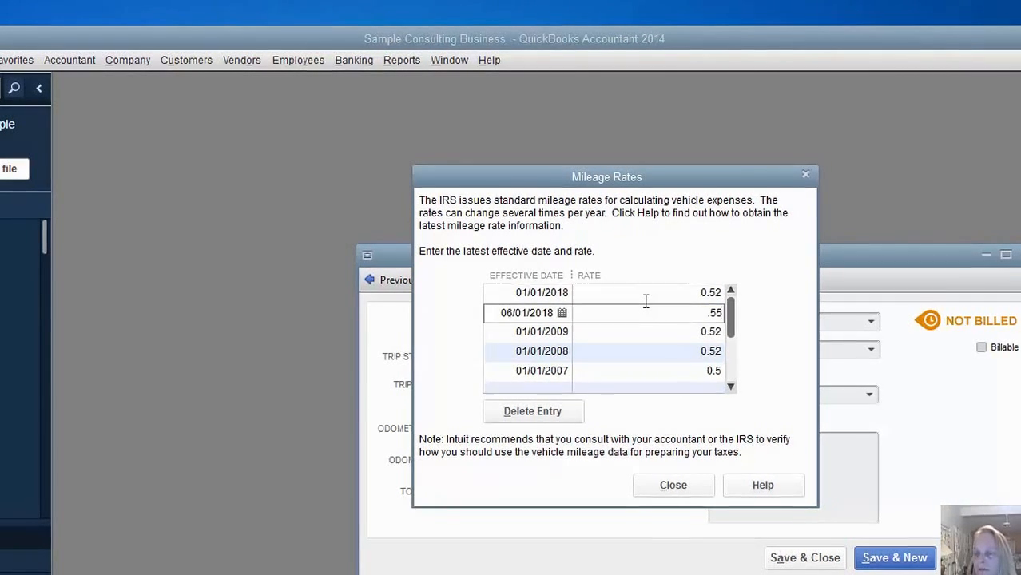
key("Tab")
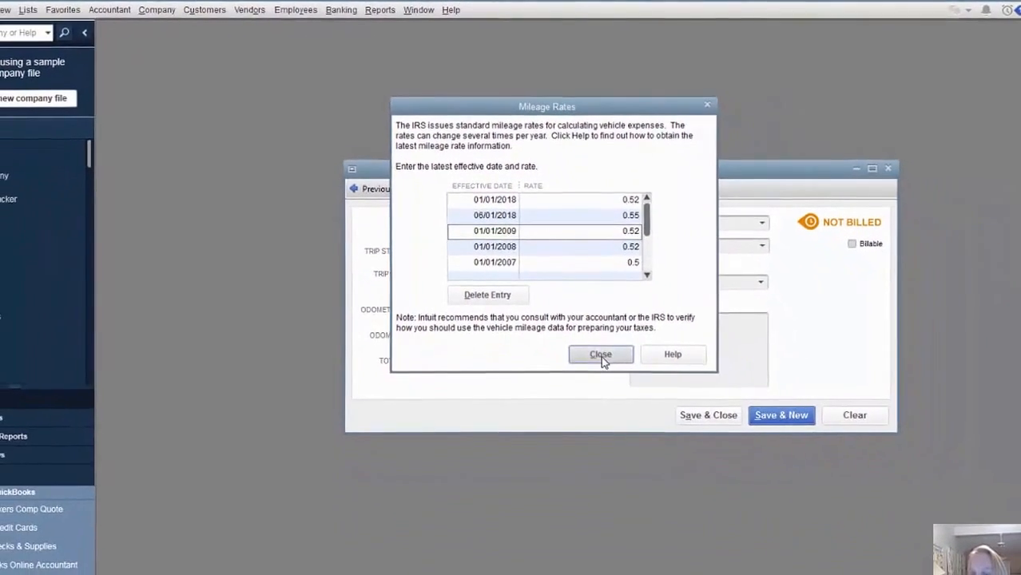
left_click(671, 463)
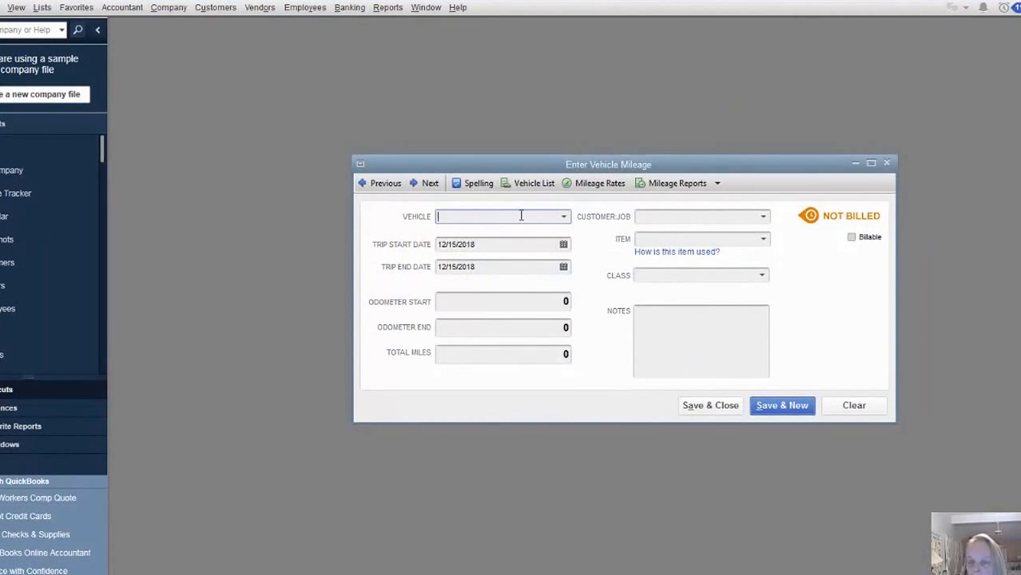
- Enter Jeep3 as the trip's vehicle and set it up as a new vehicle with no description
type("J")
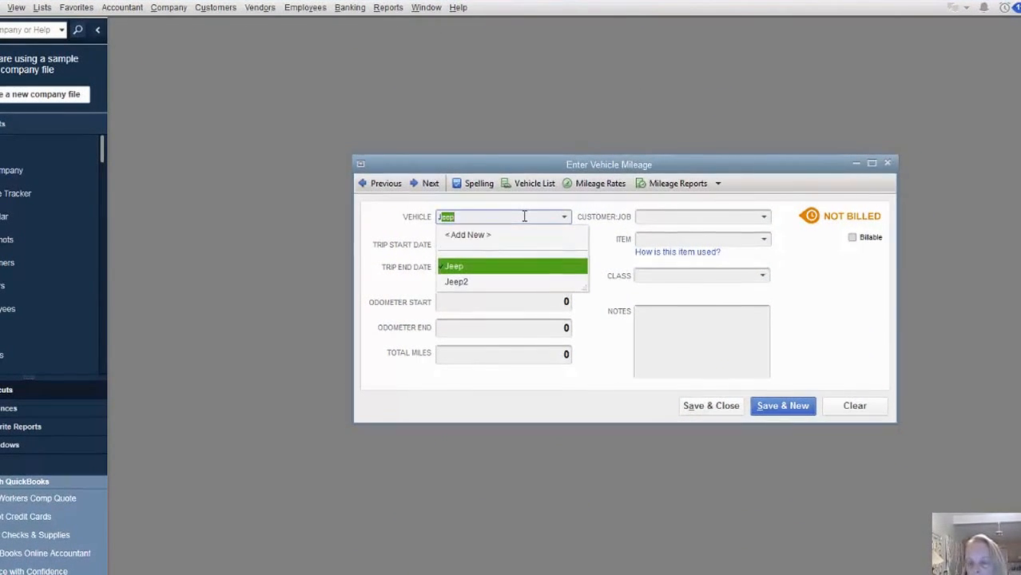
type("eep3")
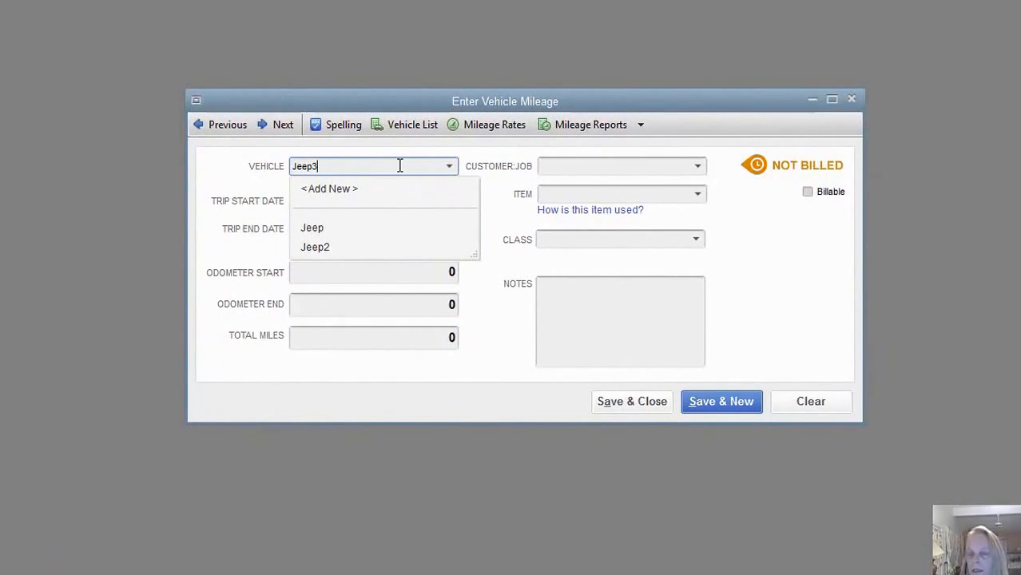
key("Tab")
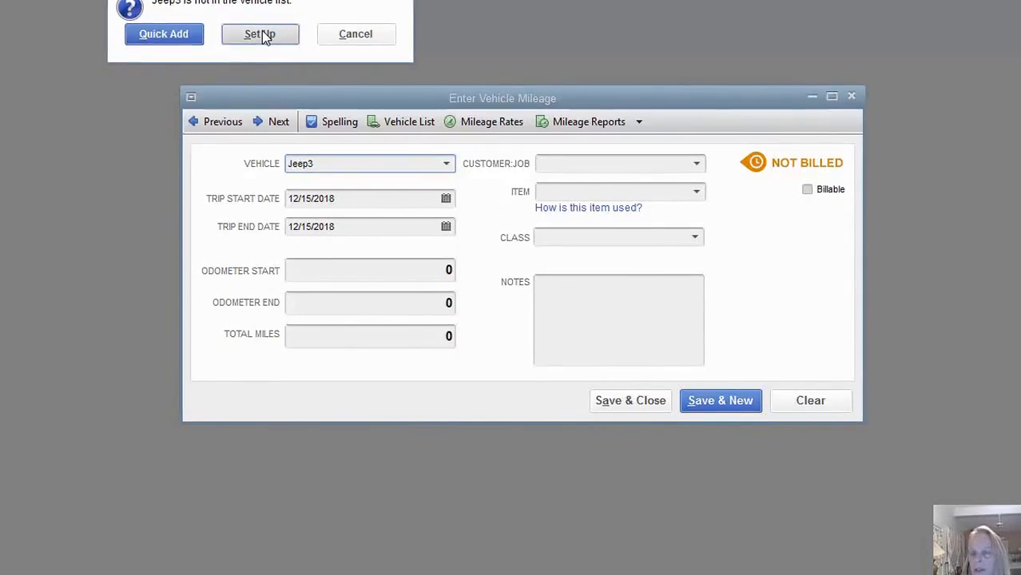
left_click(261, 35)
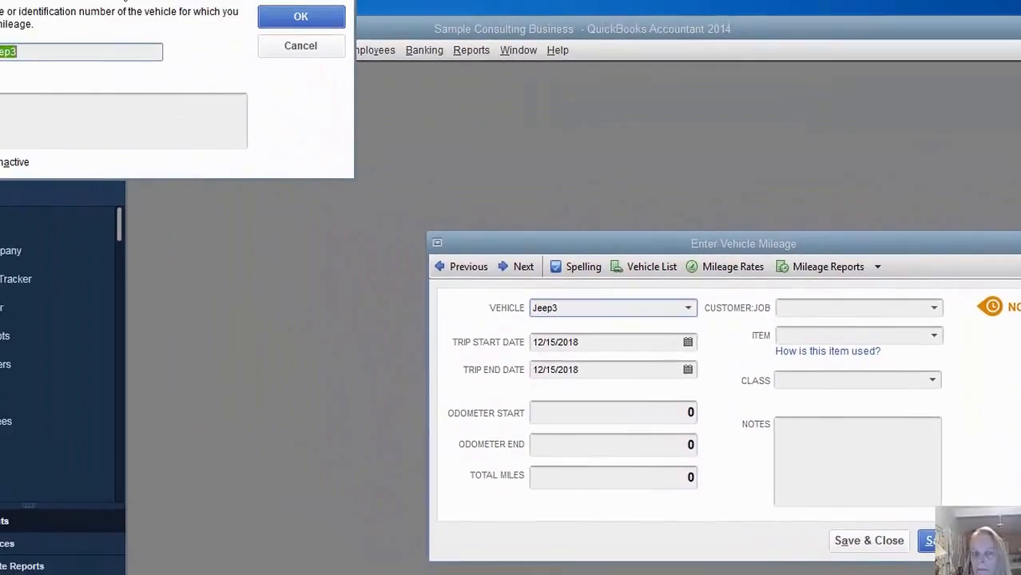
left_click_drag(124, 1, 713, 207)
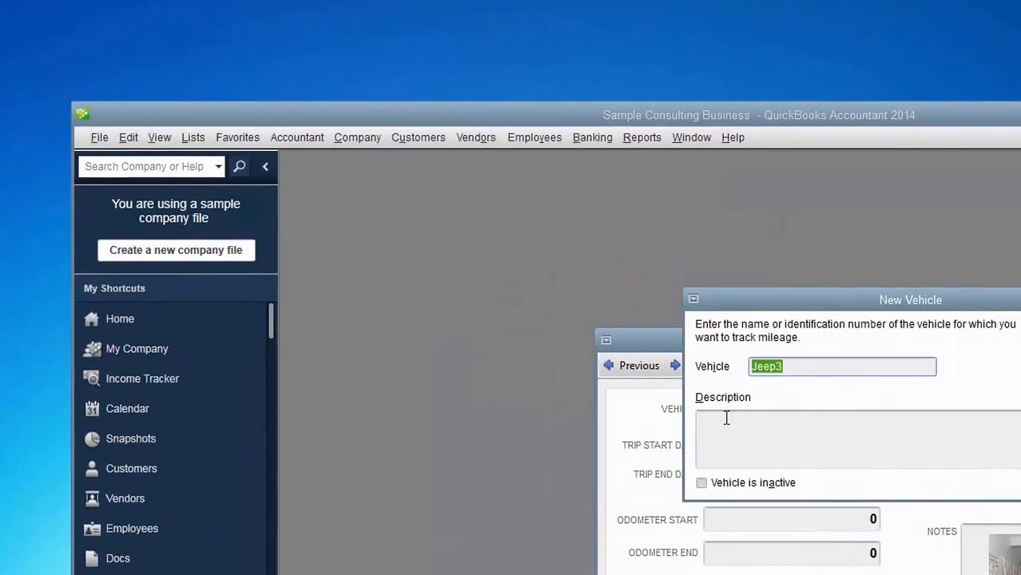
left_click(726, 418)
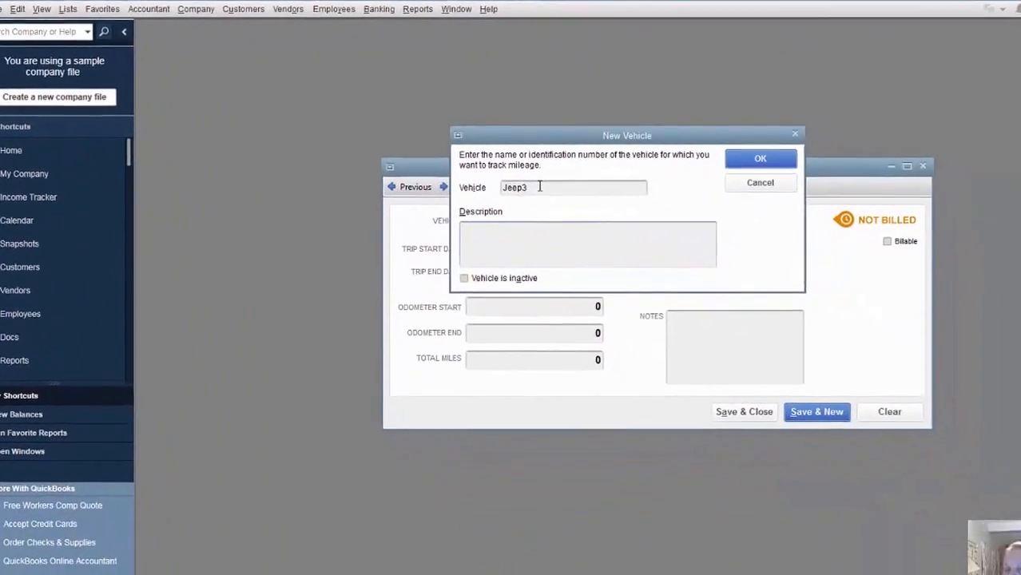
left_click(734, 156)
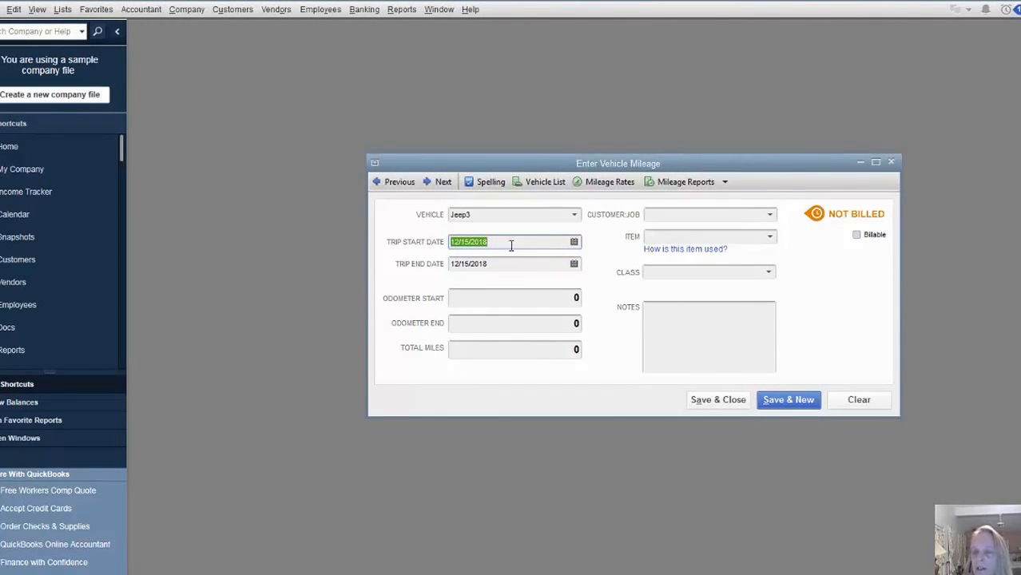
- Set the trip's starting odometer reading to 2999 and the ending reading to 3095
left_click(515, 298)
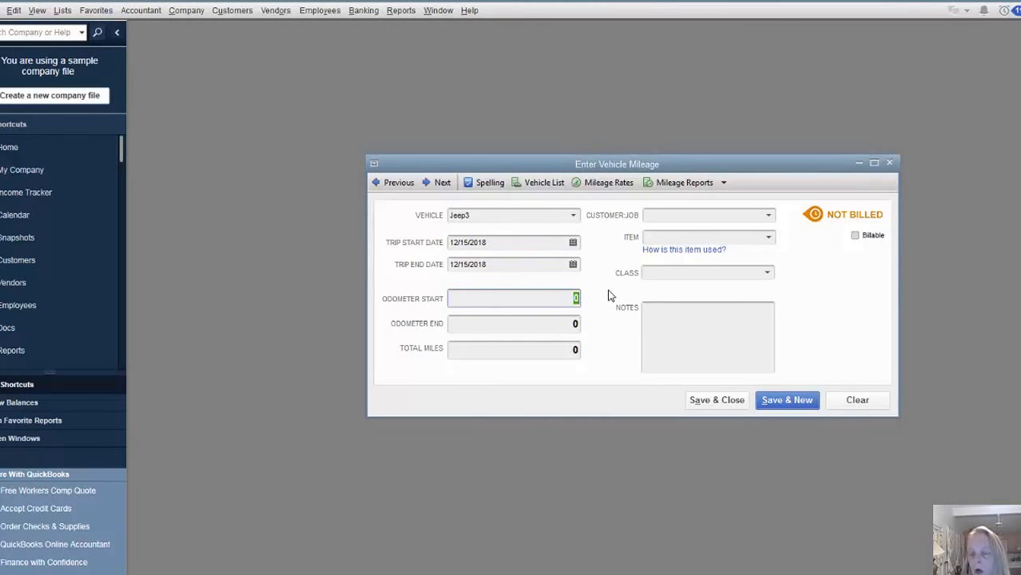
type("2999")
key("Tab")
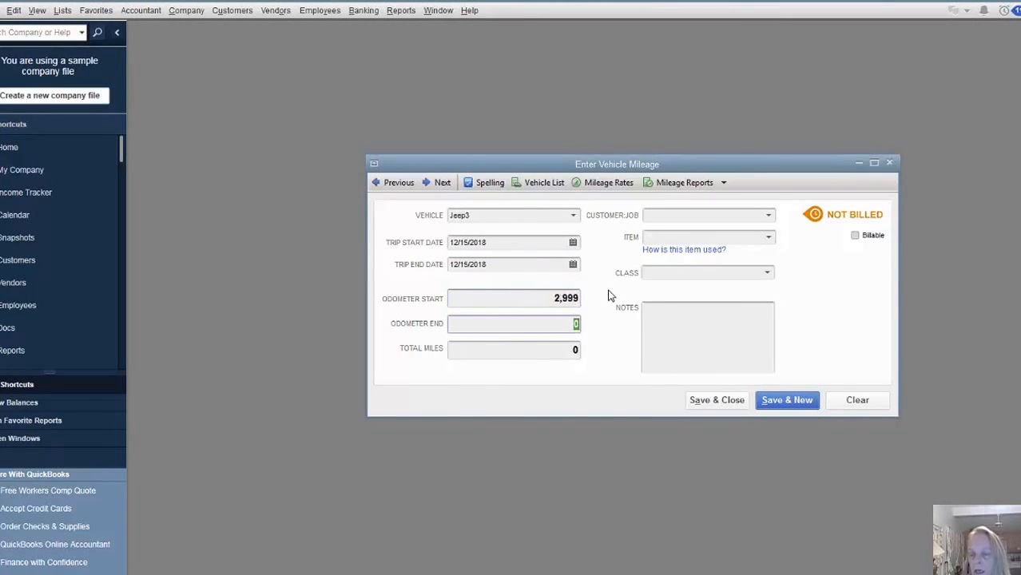
type("3095")
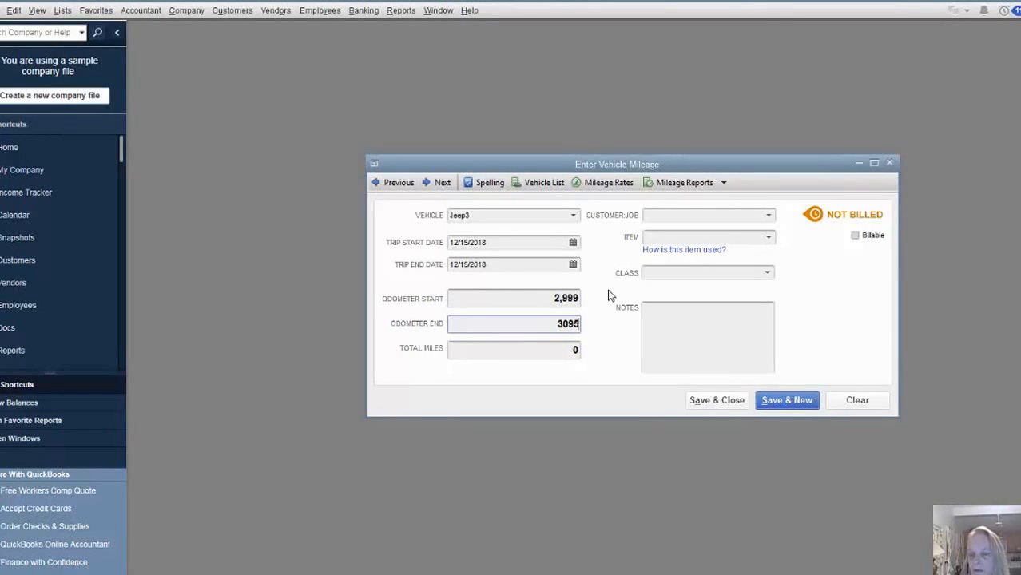
key("Tab")
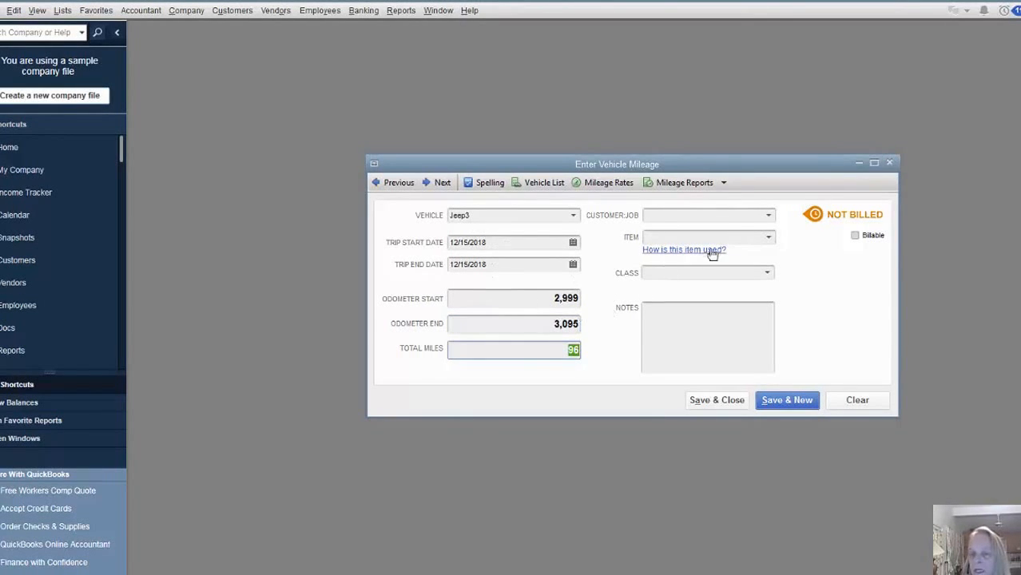
left_click(722, 213)
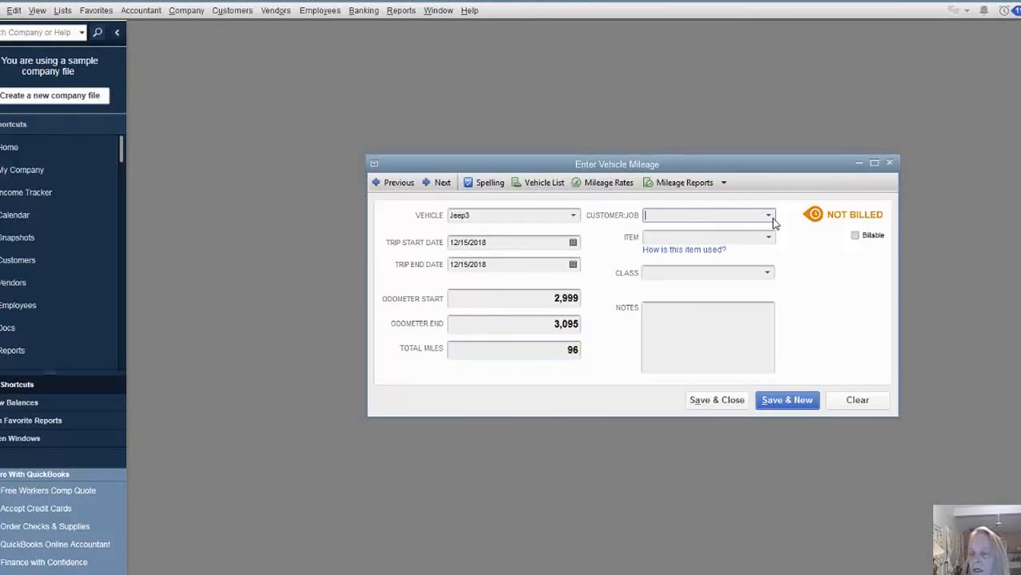
left_click(768, 216)
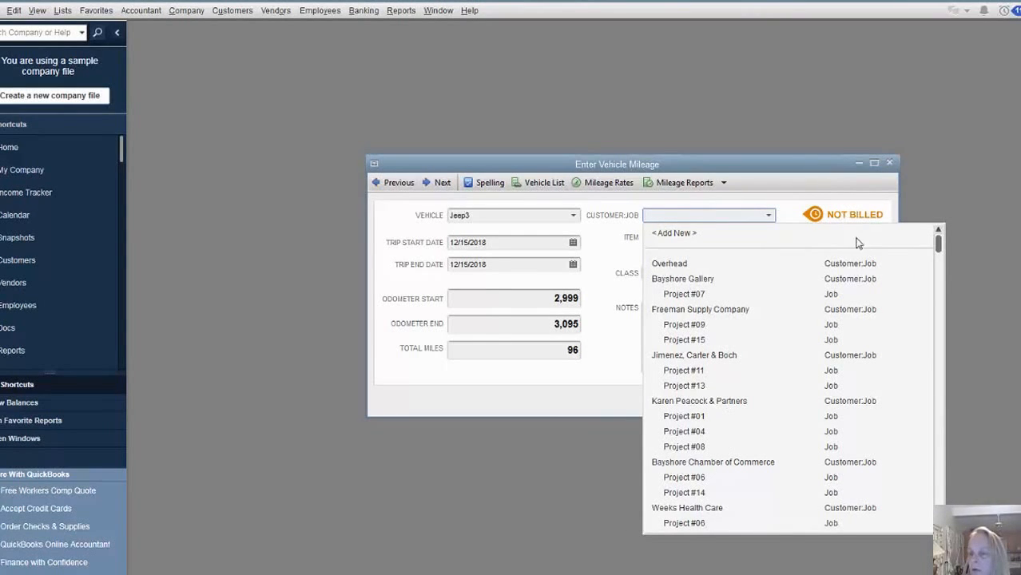
left_click(777, 215)
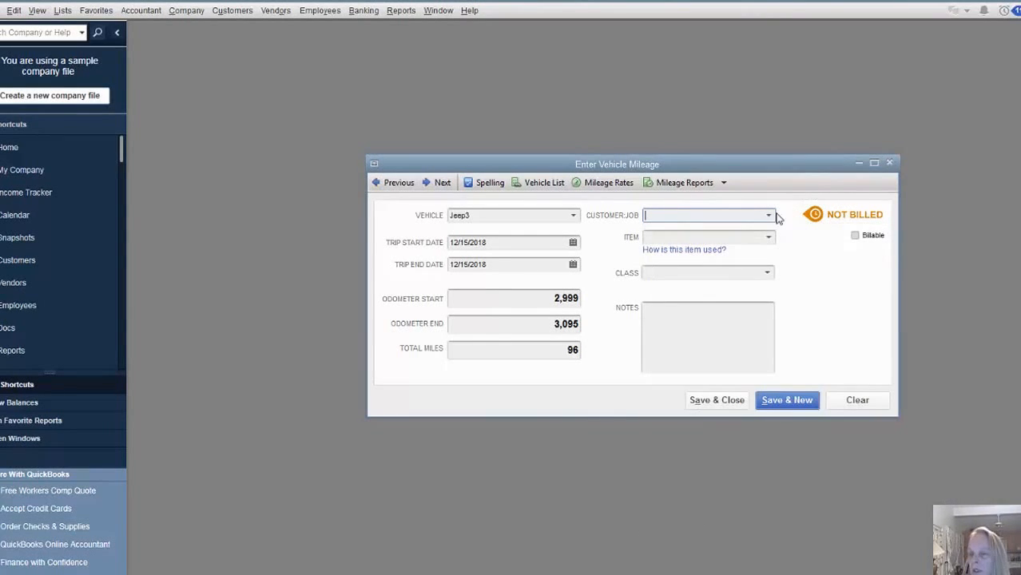
left_click(855, 237)
left_click(855, 237)
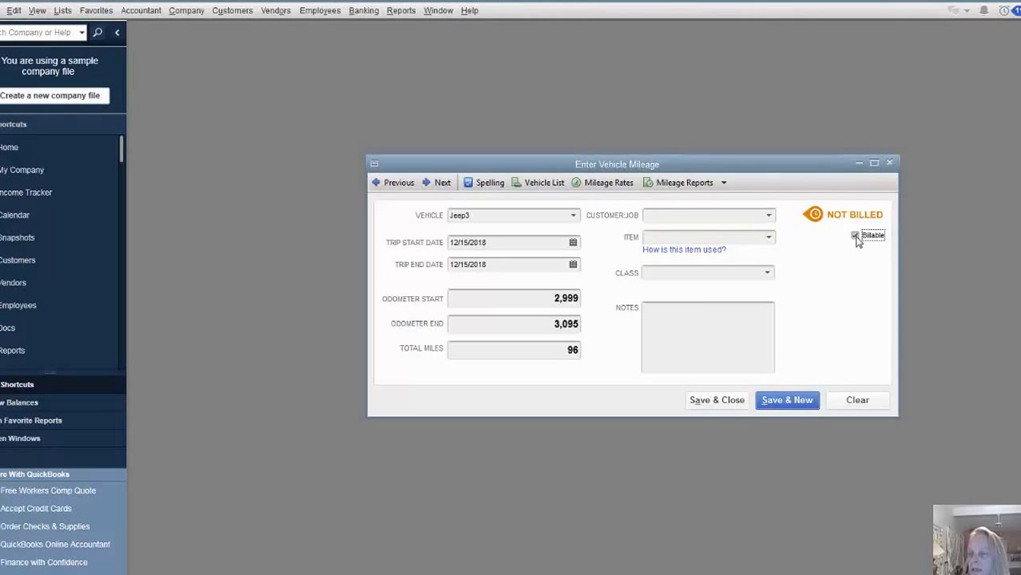
- Assign the trip to the Overhead customer job
left_click(721, 215)
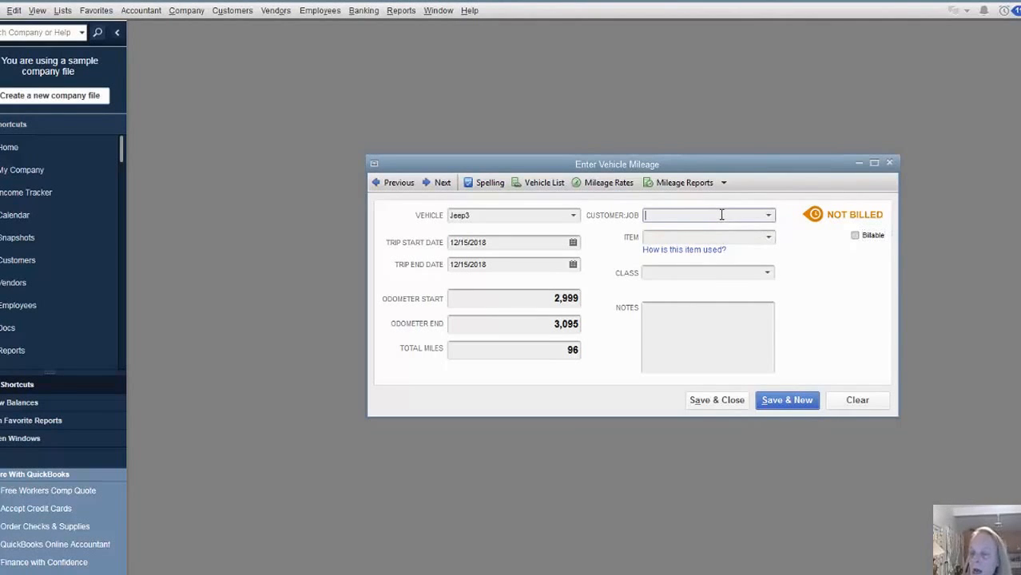
type("Overhead")
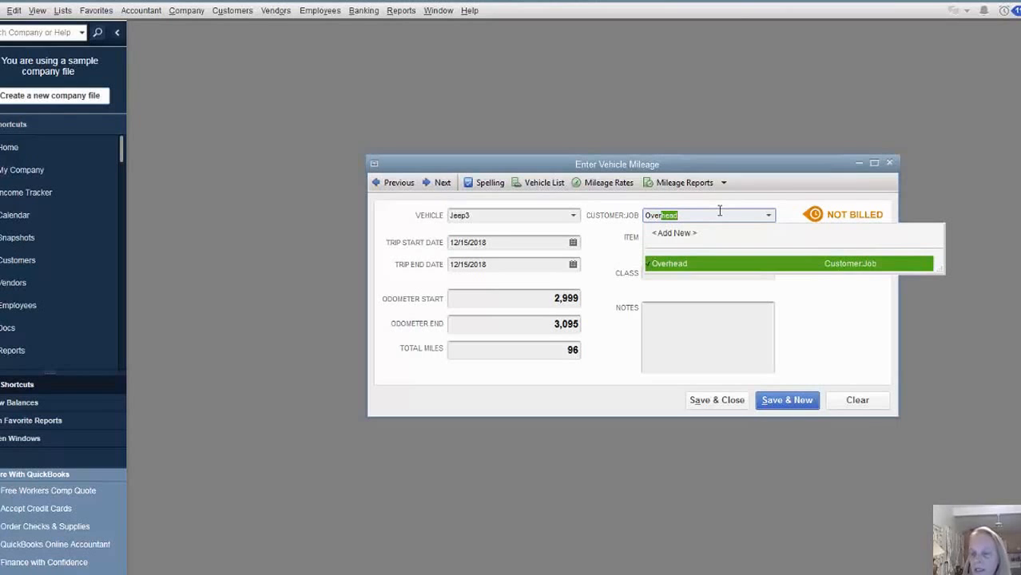
key("Tab")
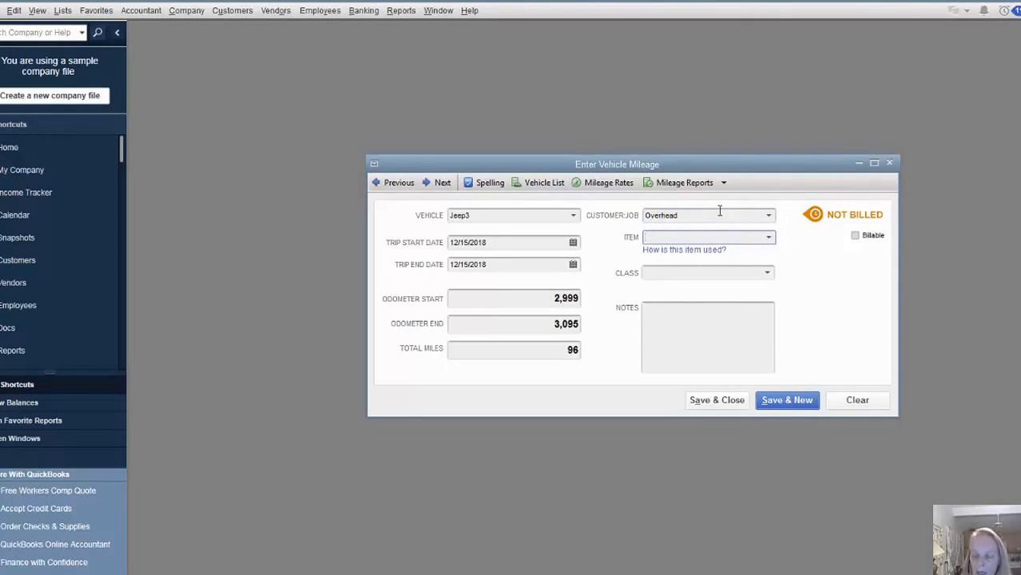
- Enter Mileage6 as the trip's item and choose to add it as a new item
type("M")
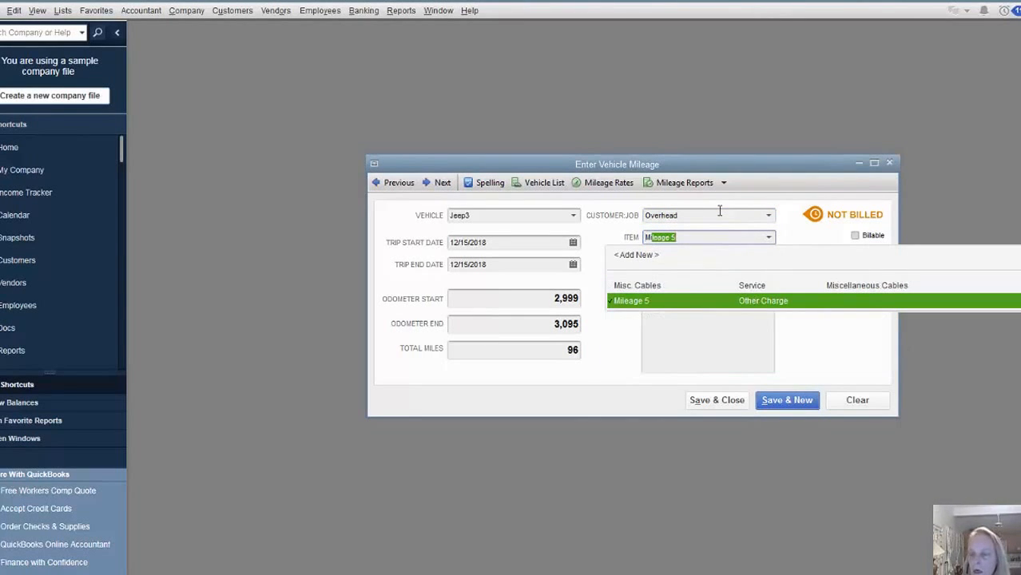
type("ileag")
key("BackSpace")
key("BackSpace")
key("BackSpace")
key("BackSpace")
type("ileage")
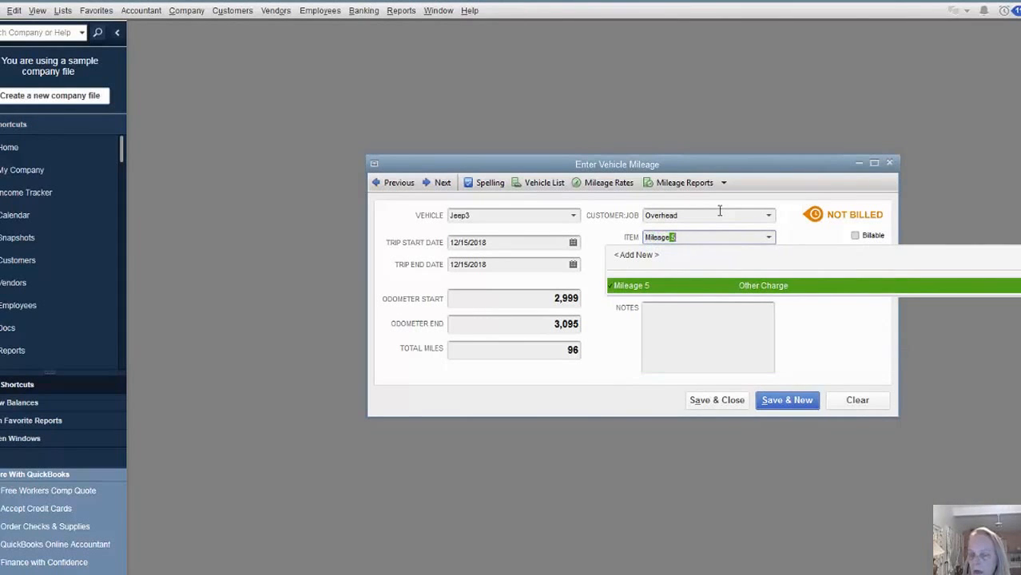
type("6")
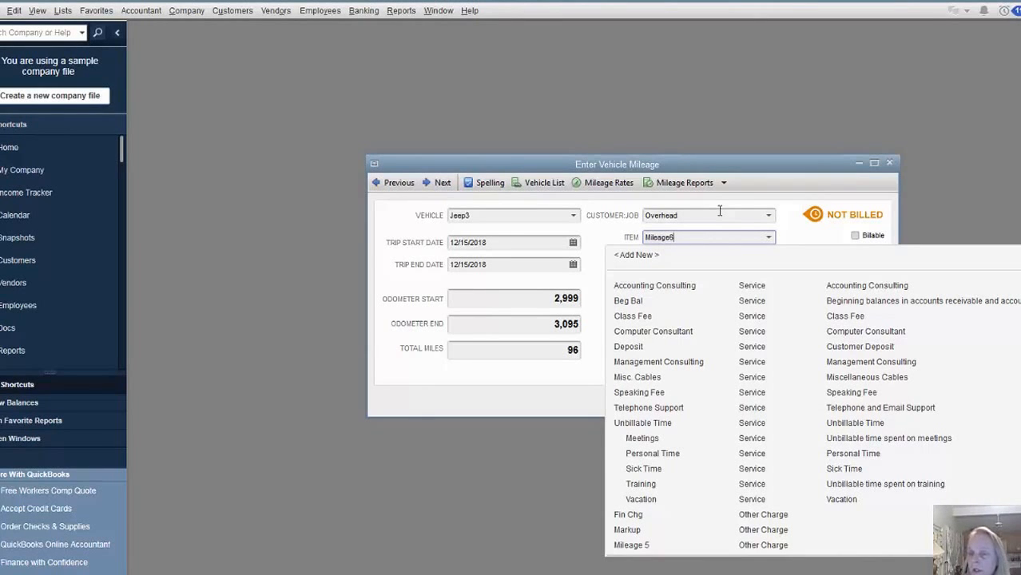
key("Tab")
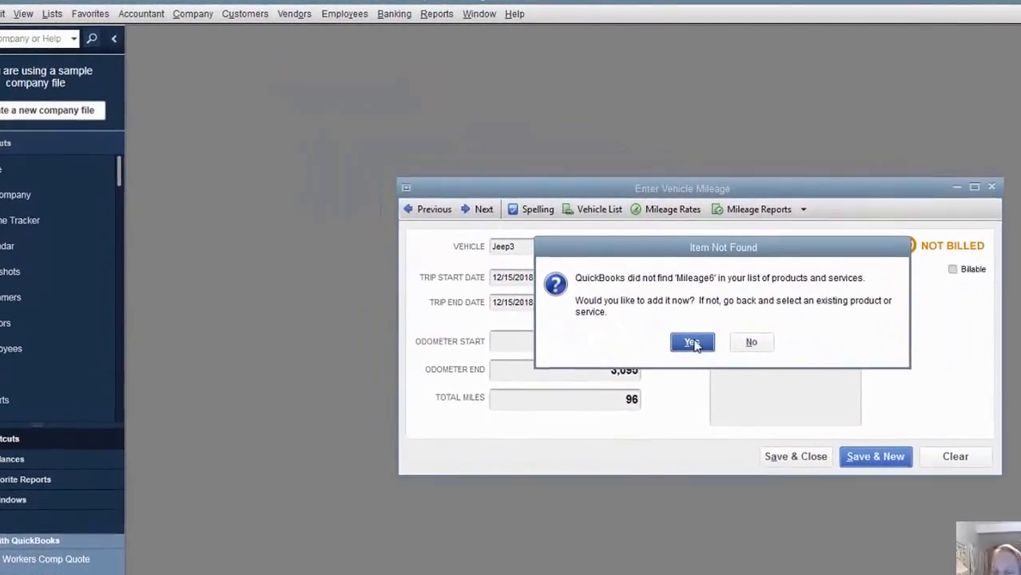
left_click(635, 313)
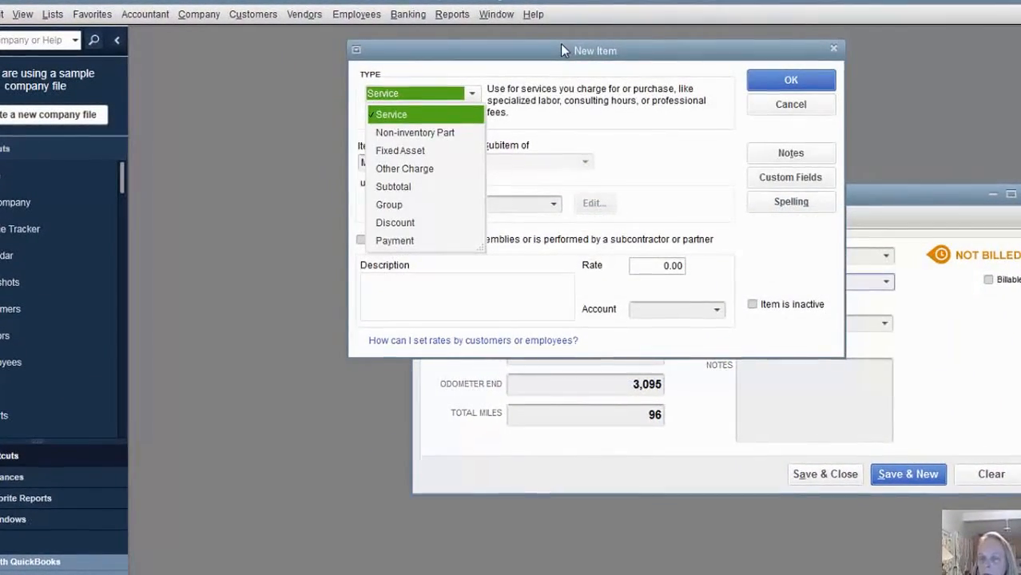
- Set the new Mileage6 item's type to Other Charge
left_click_drag(545, 54, 693, 232)
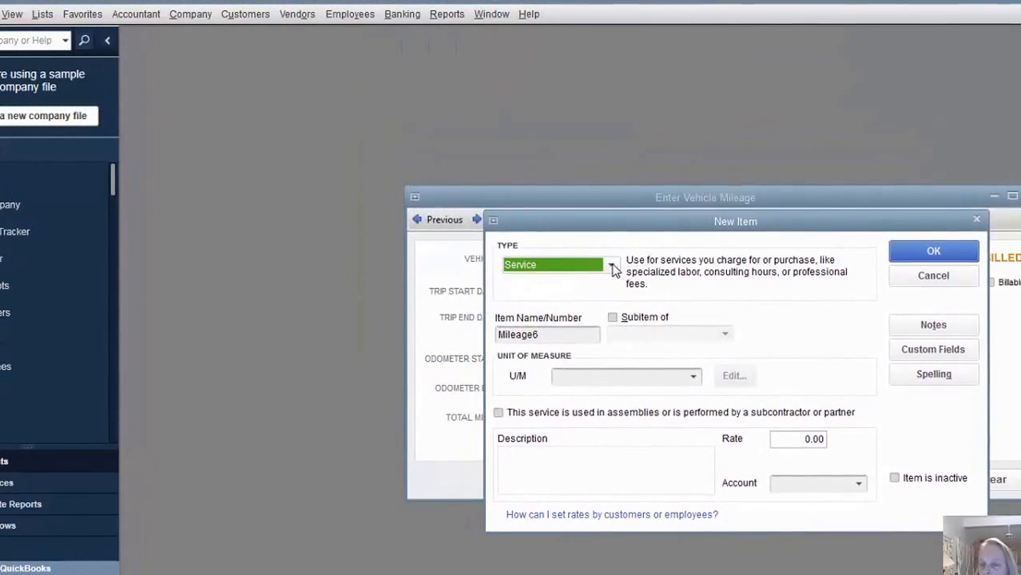
left_click(612, 267)
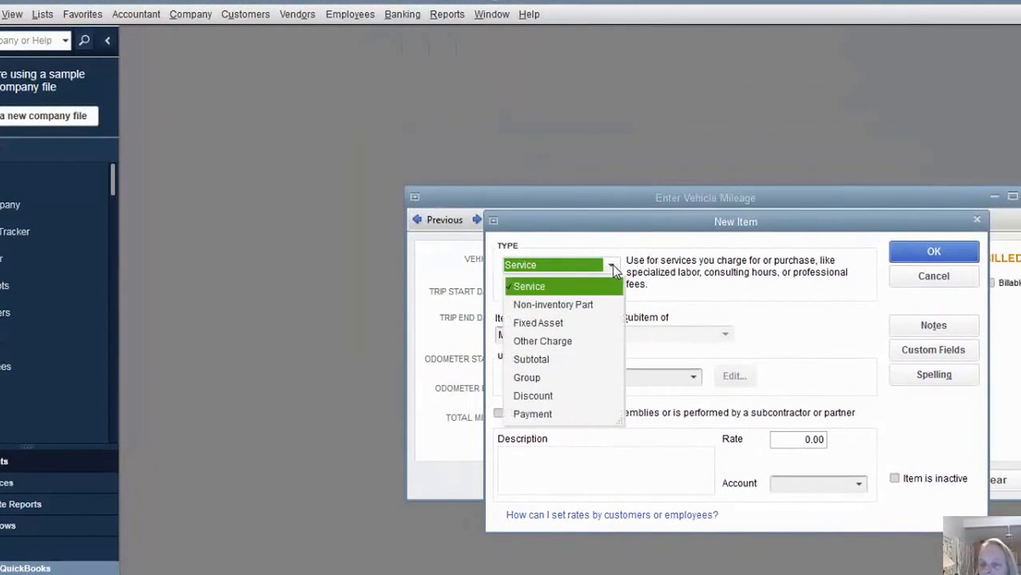
left_click(549, 338)
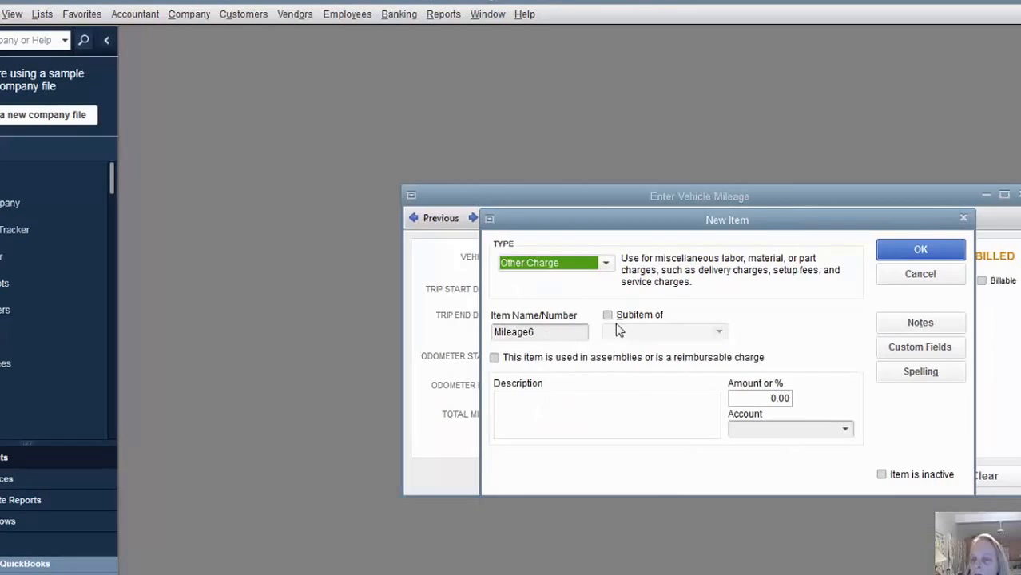
left_click(609, 316)
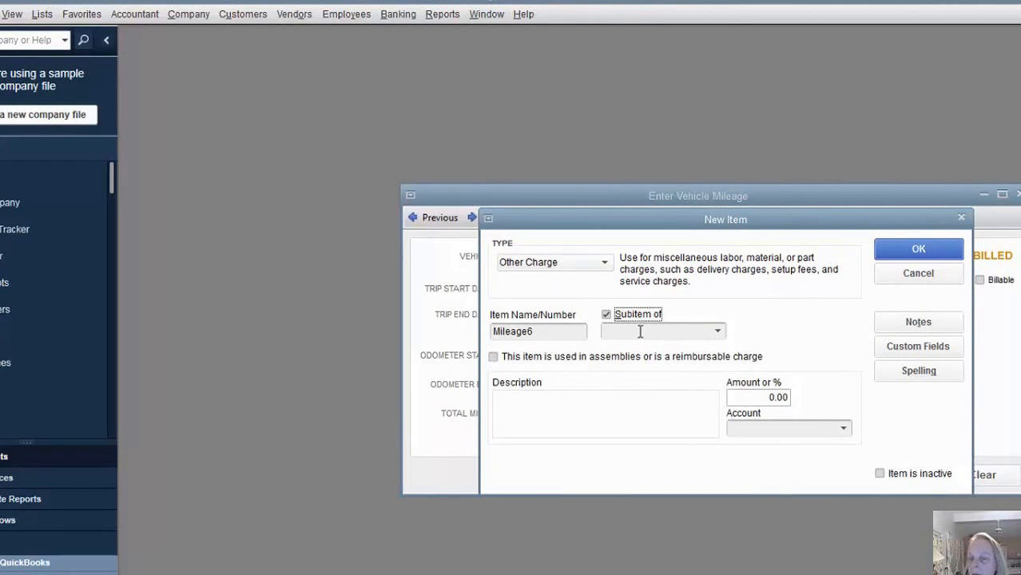
left_click(639, 331)
left_click(606, 315)
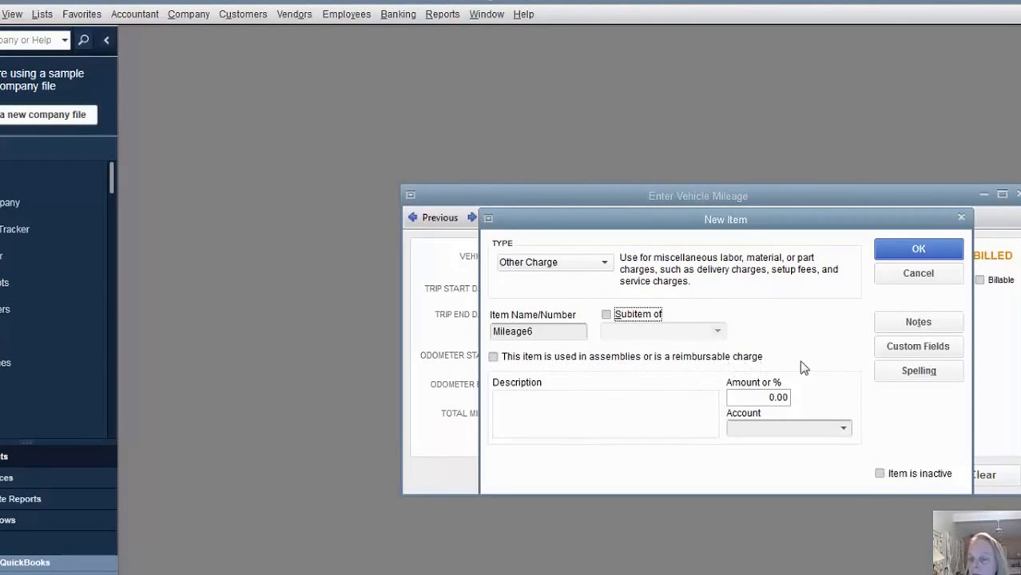
- Mark the item as a reimbursable charge with a cost of .52 and Mileage Expense as the expense account
left_click(494, 357)
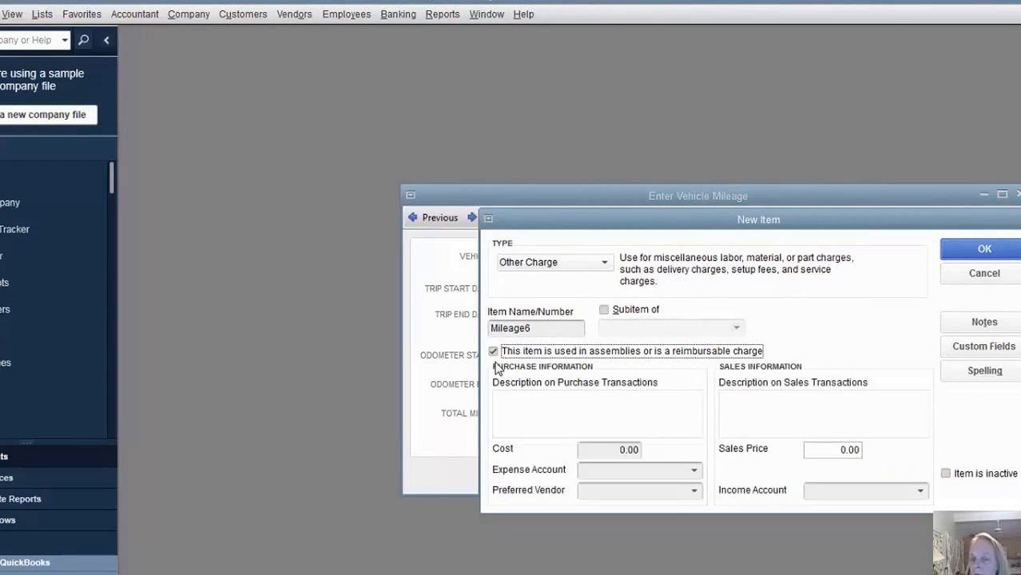
left_click(599, 448)
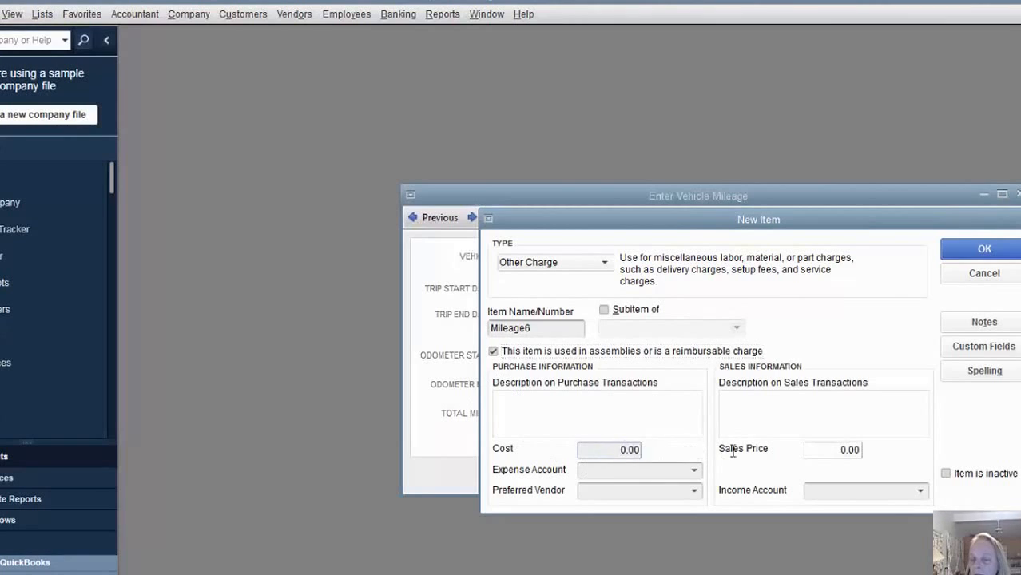
type(".52")
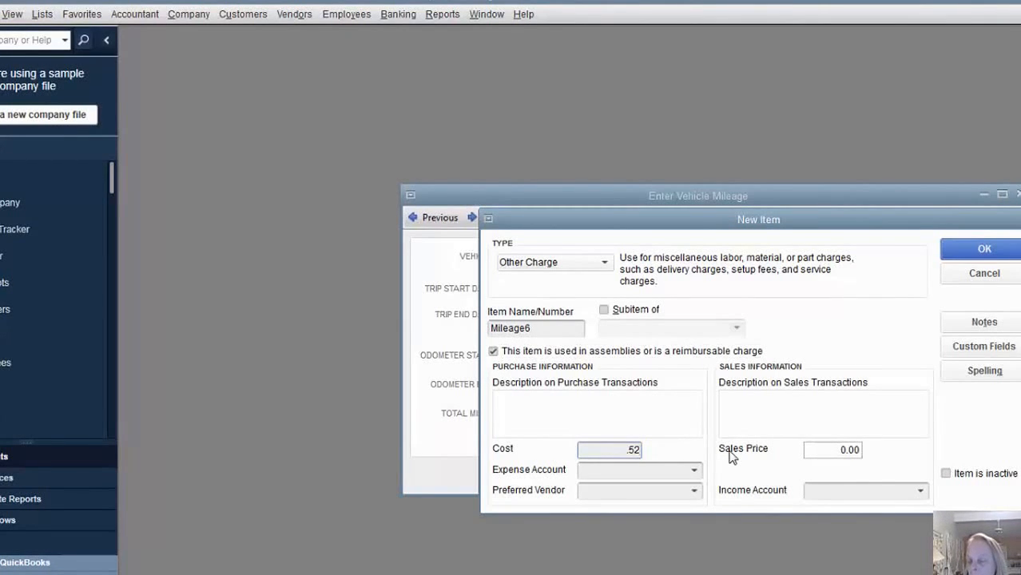
key("Tab")
type("Mil")
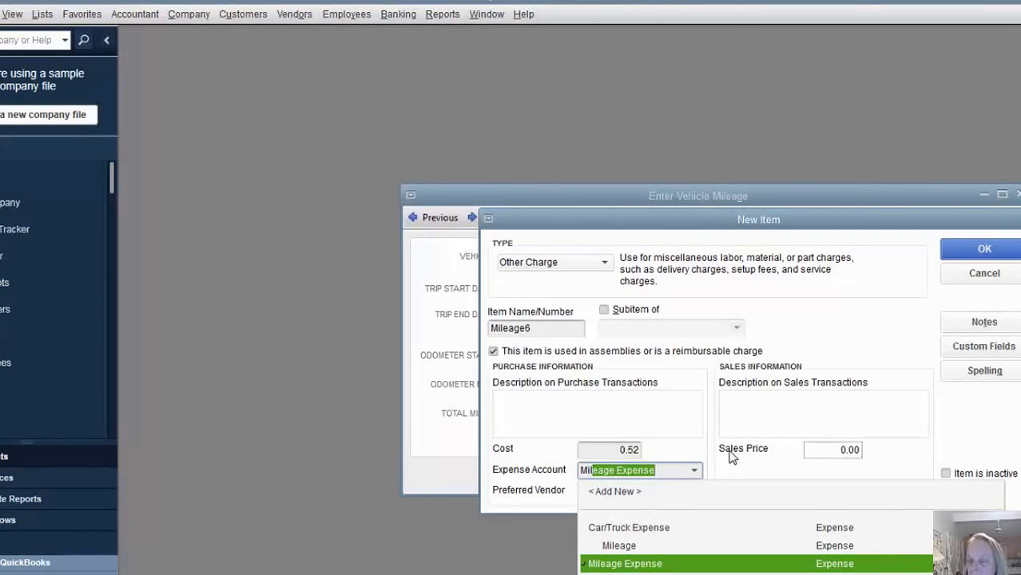
key("Tab")
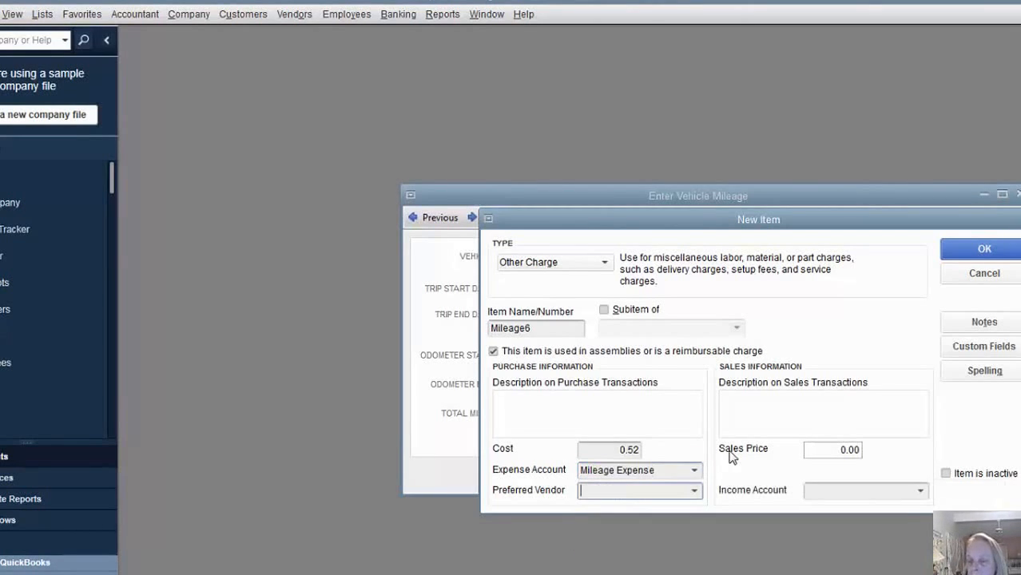
- Set the item's sales price to .52 and enter reimbursed Income as its income account
left_click(827, 452)
type(".52")
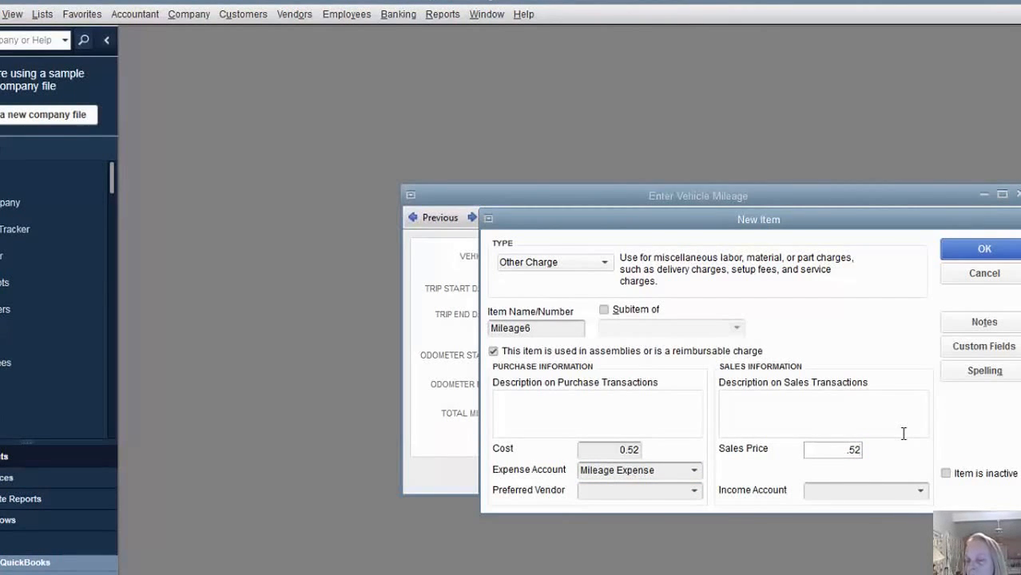
key("Tab")
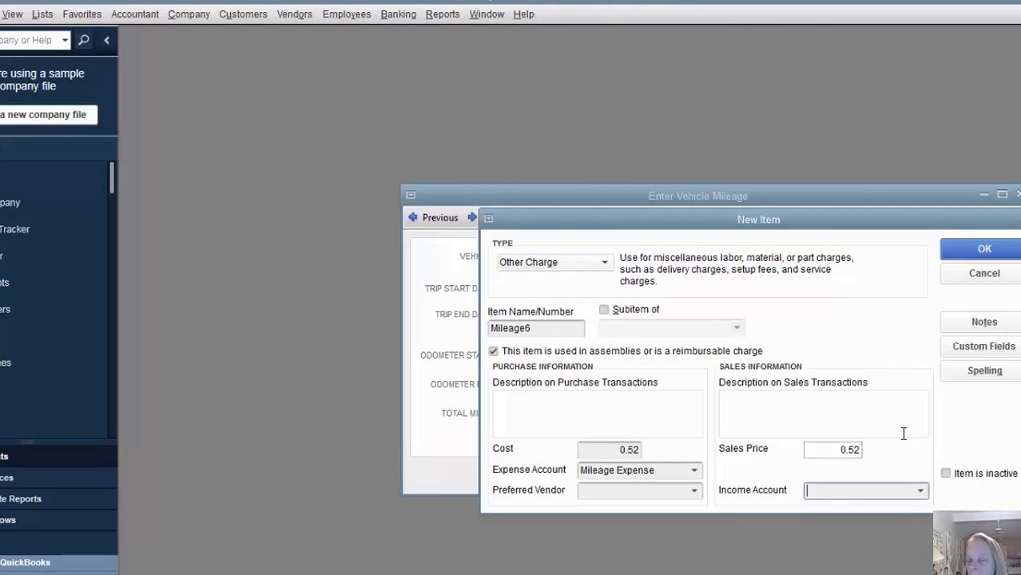
type("Mi")
key("BackSpace")
key("BackSpace")
type("R")
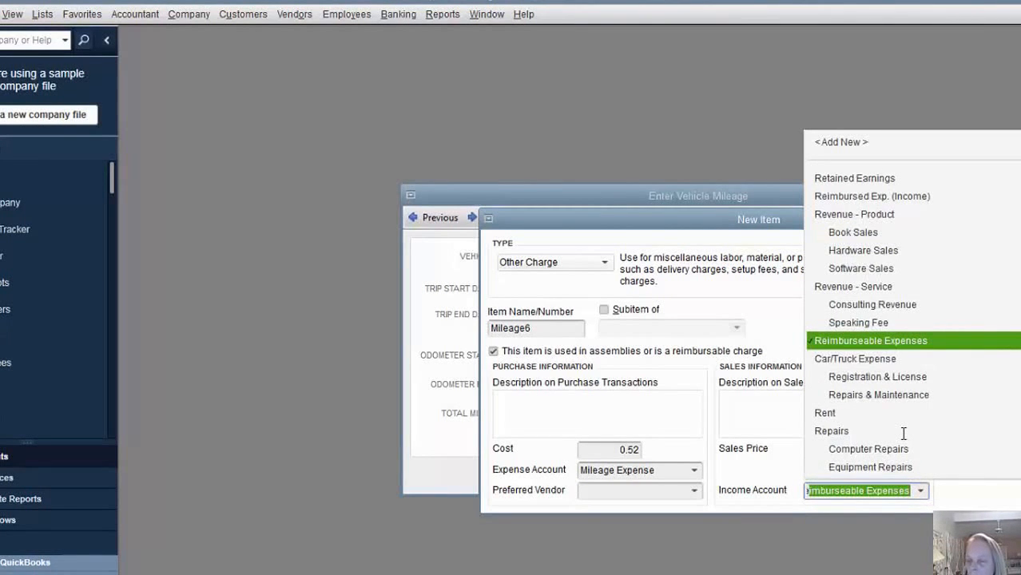
type("eimbursed")
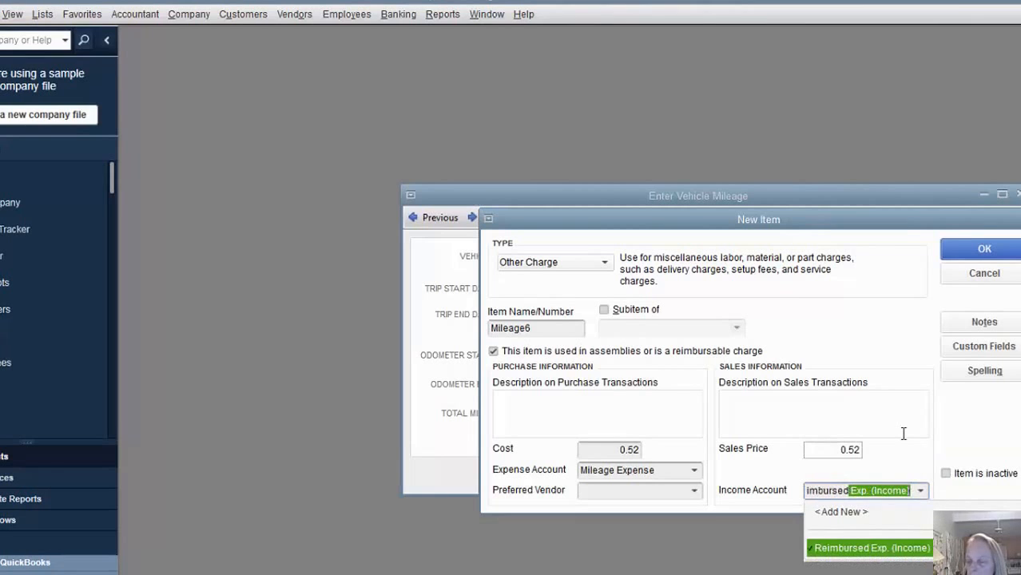
type(" Income")
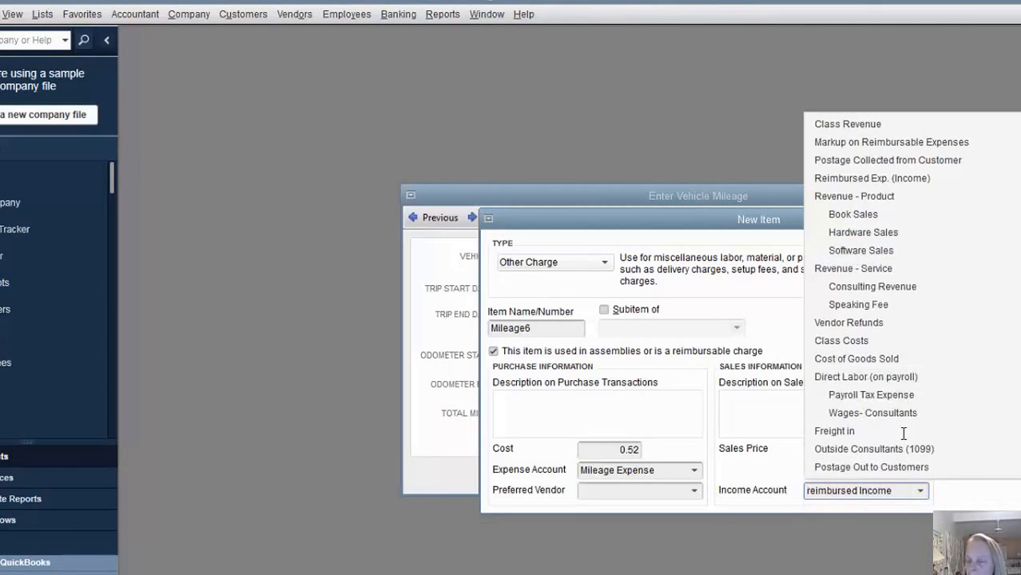
key("Tab")
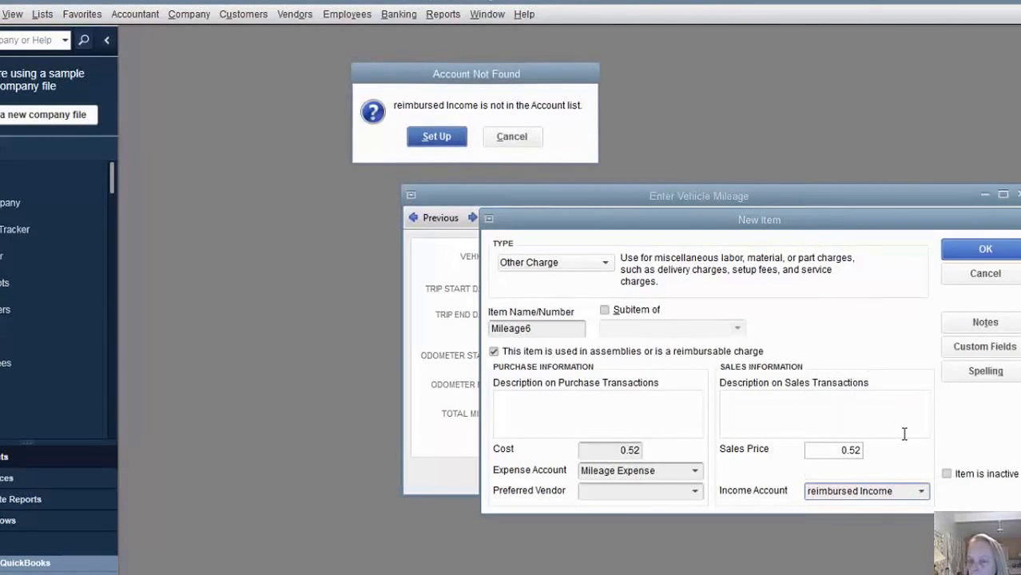
- Set up reimbursed Income as a new account of type Income and save the Mileage6 item
left_click(436, 137)
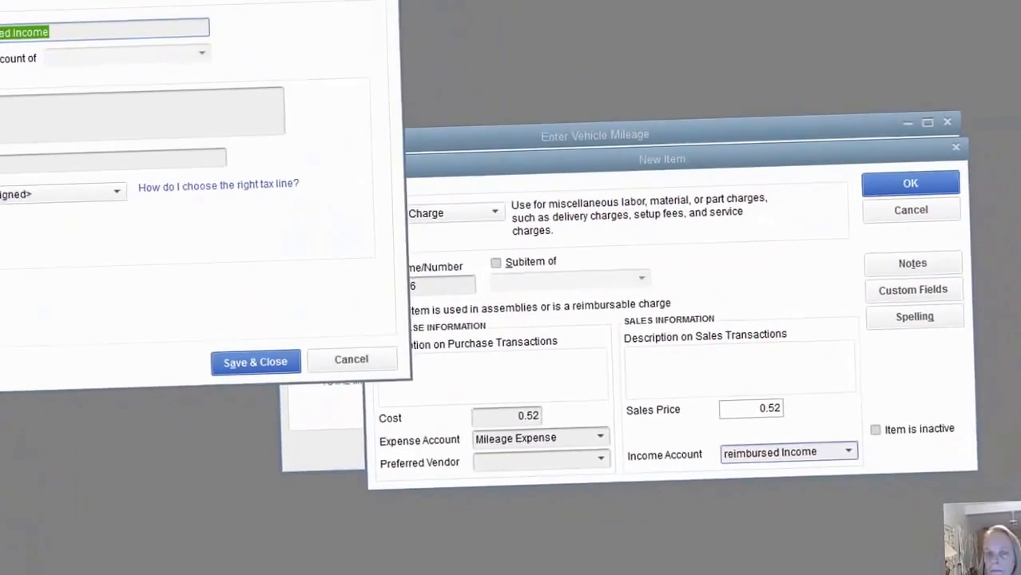
left_click_drag(293, 1, 763, 170)
left_click(423, 100)
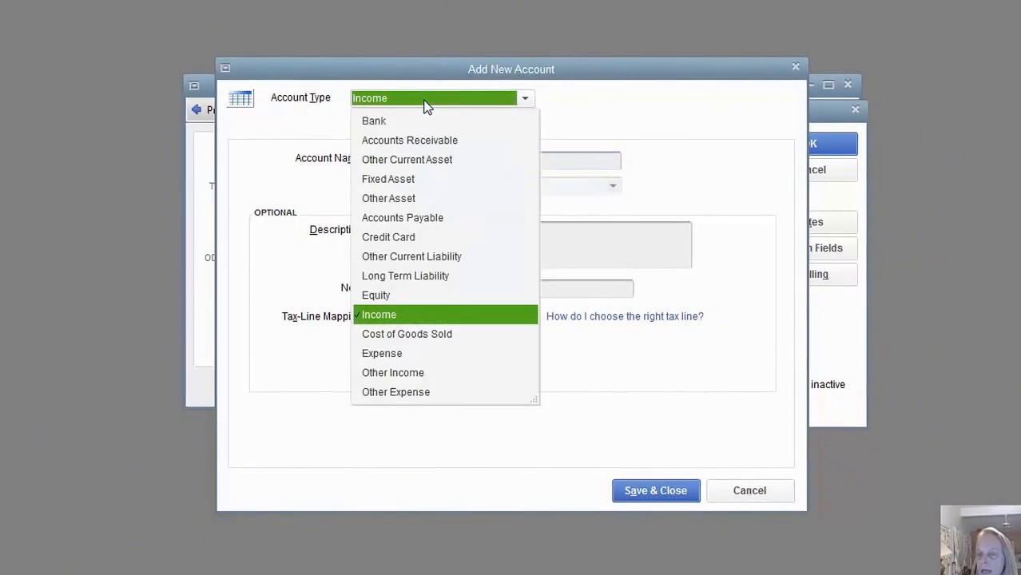
left_click(432, 87)
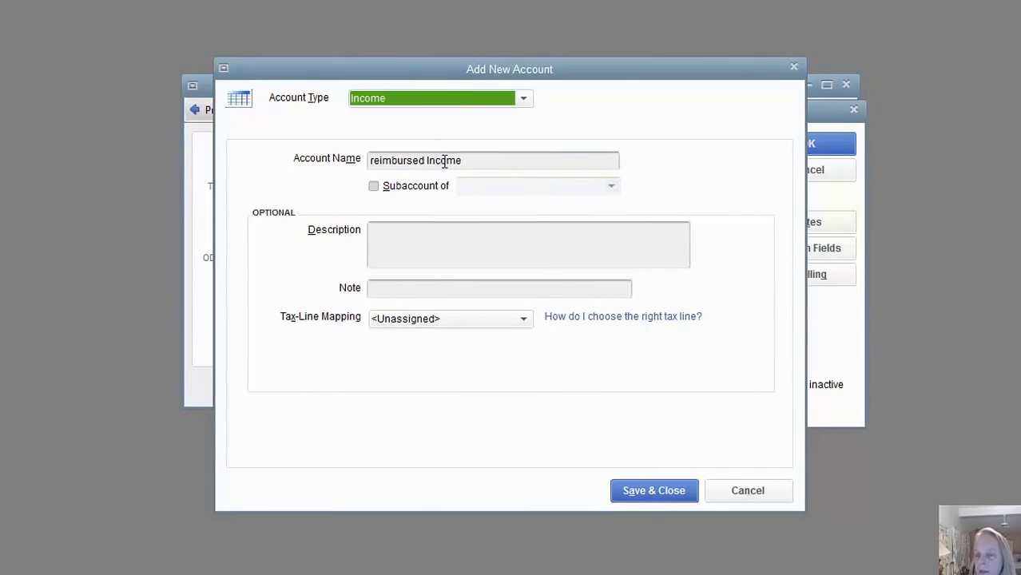
left_click(643, 493)
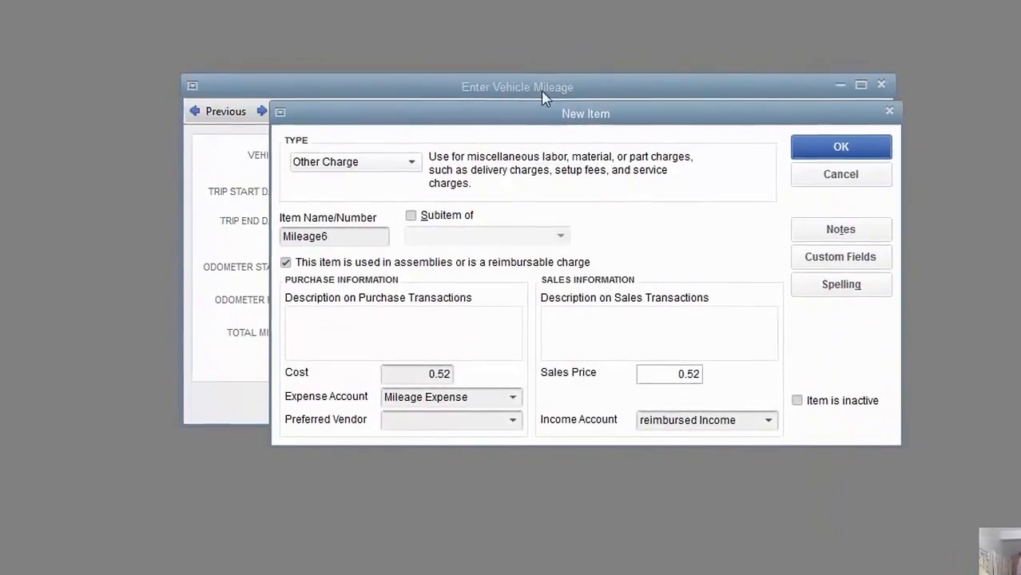
left_click_drag(543, 96, 521, 56)
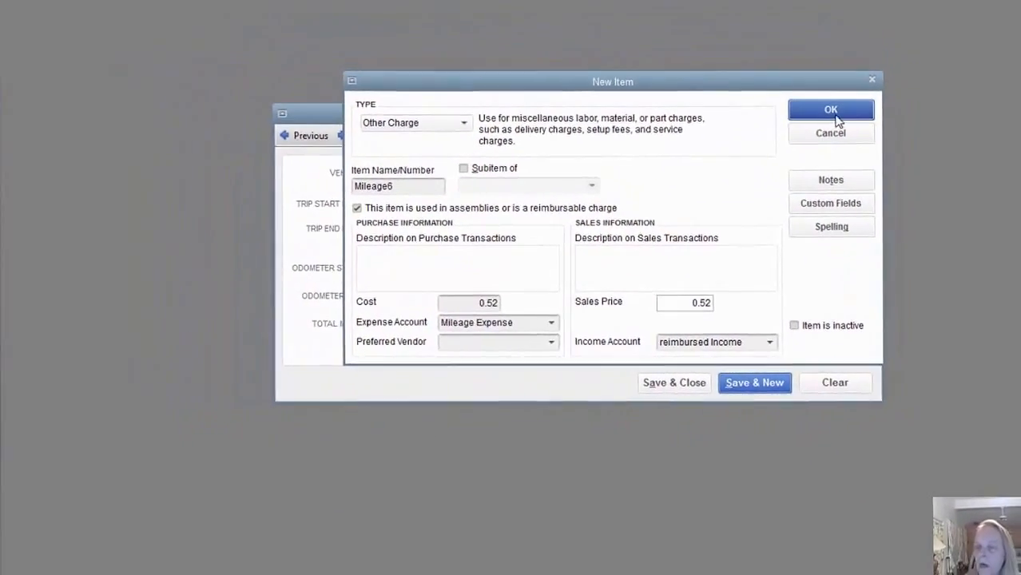
left_click(833, 112)
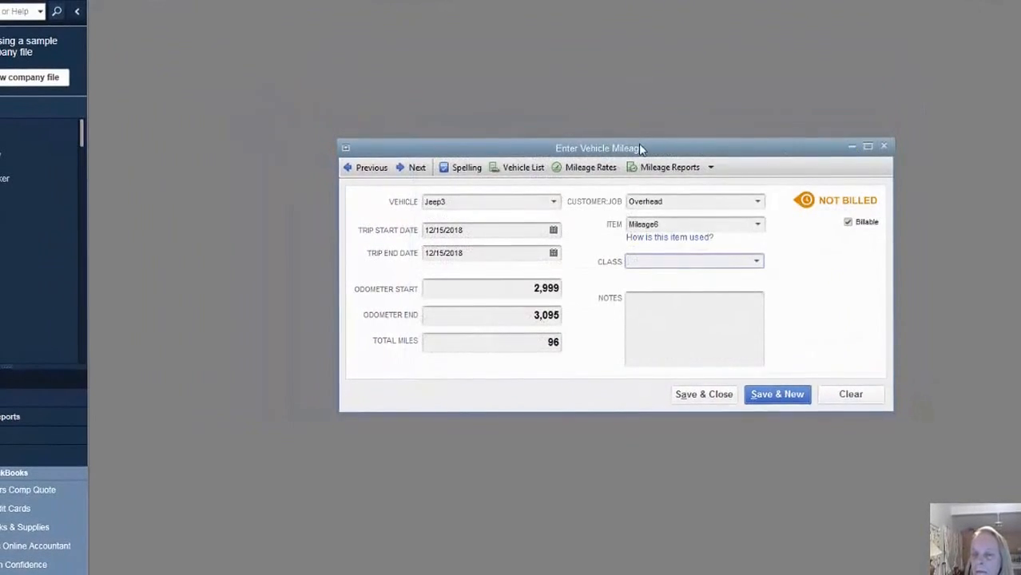
- Enter the trip note "Detailed notes, customer name you visited, business purpose" and make the trip non-billable
left_click_drag(638, 148, 642, 127)
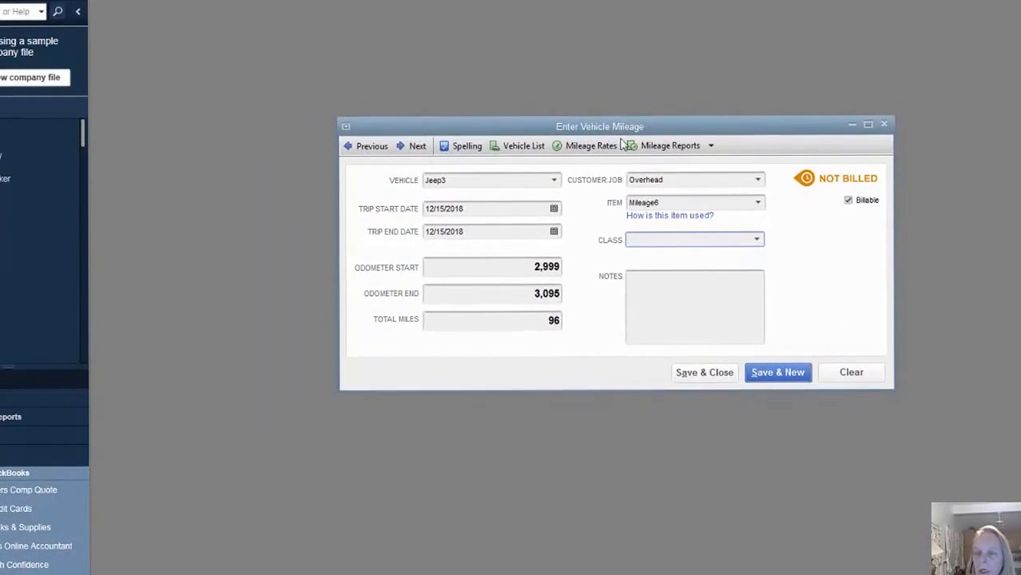
left_click(690, 181)
left_click(683, 205)
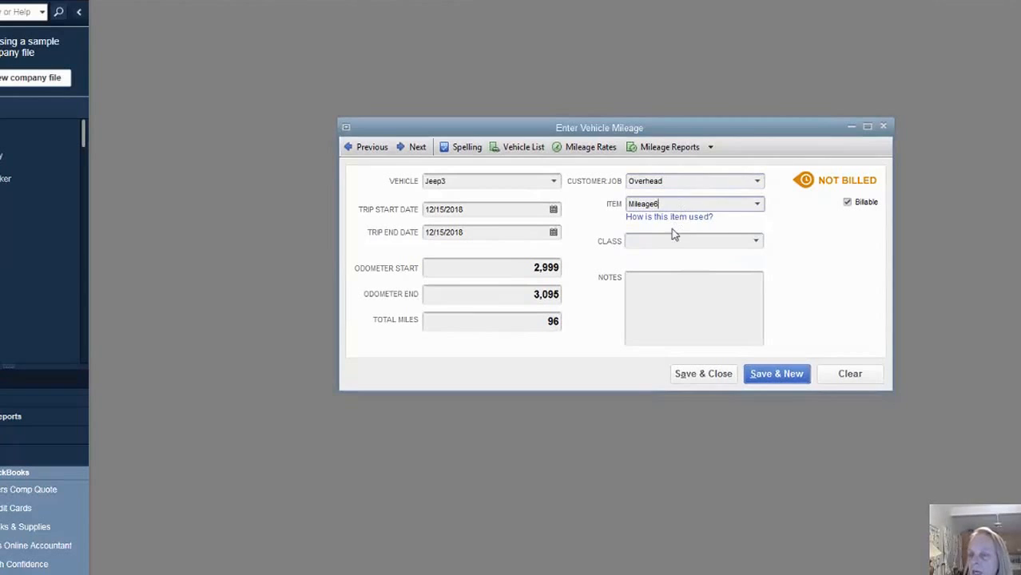
left_click(676, 242)
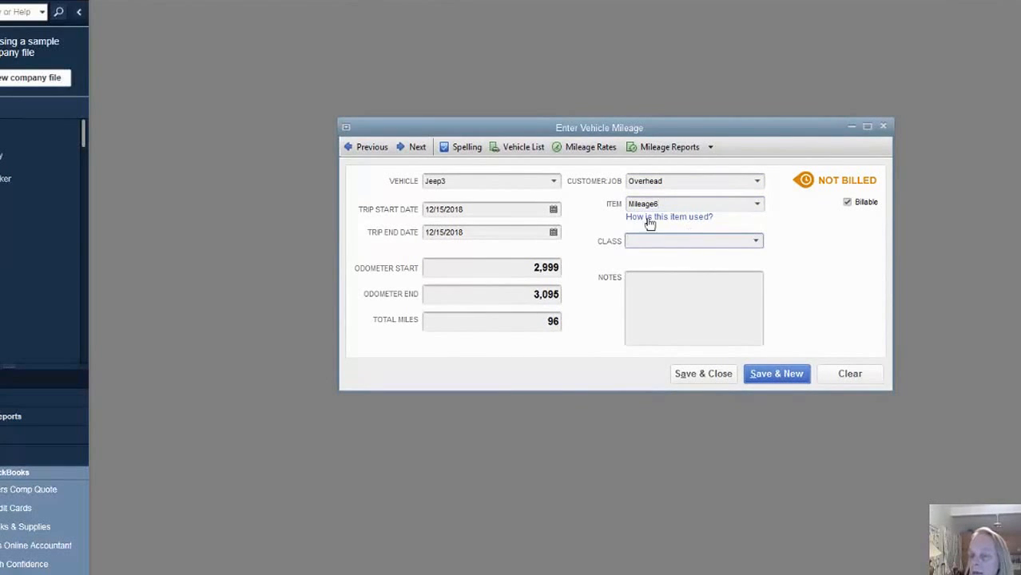
left_click(651, 283)
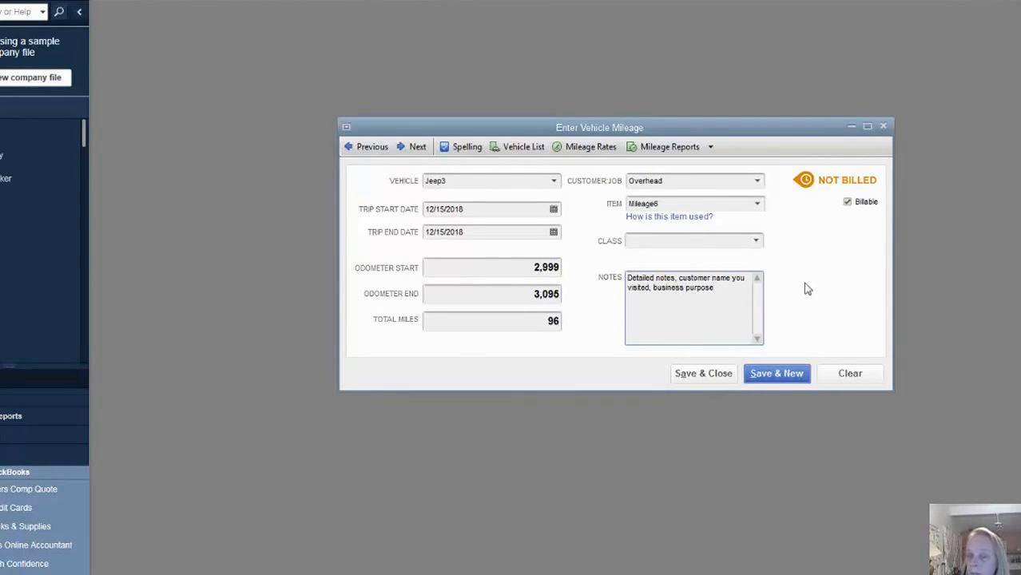
left_click(847, 204)
left_click(707, 182)
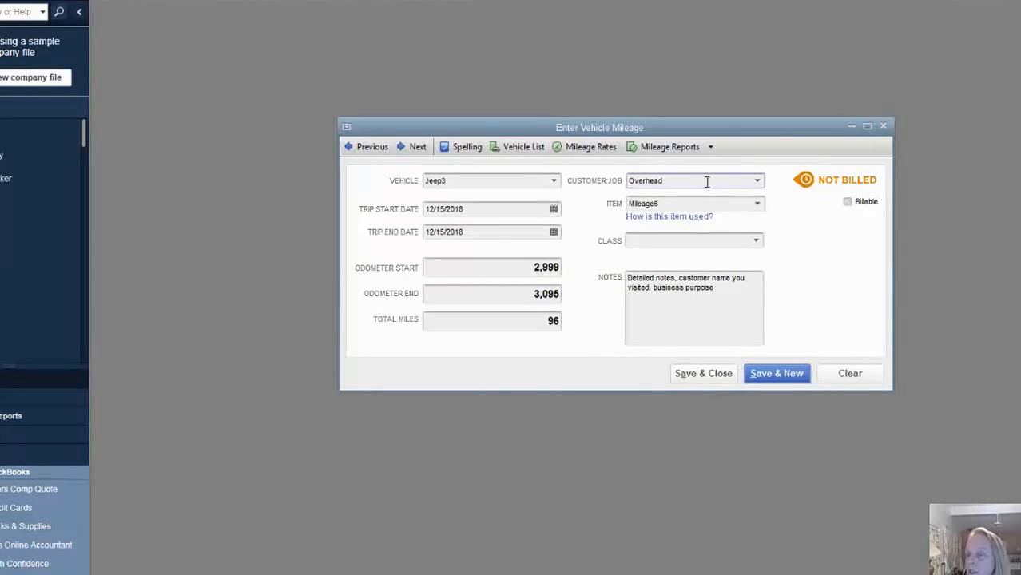
- Save and close the Jeep3 trip entry and open the Mileage by Vehicle Detail report
left_click(689, 374)
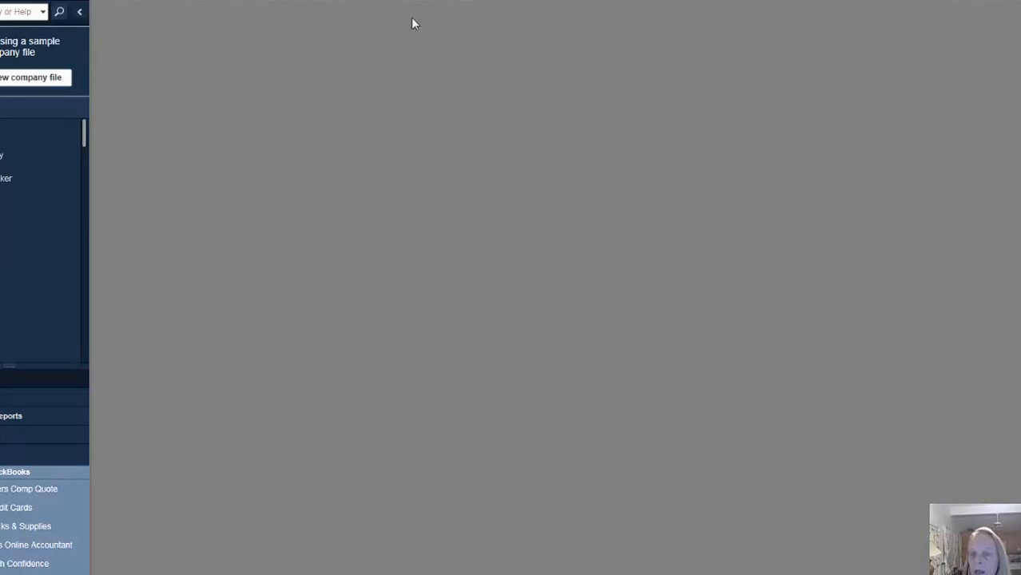
left_click(377, 1)
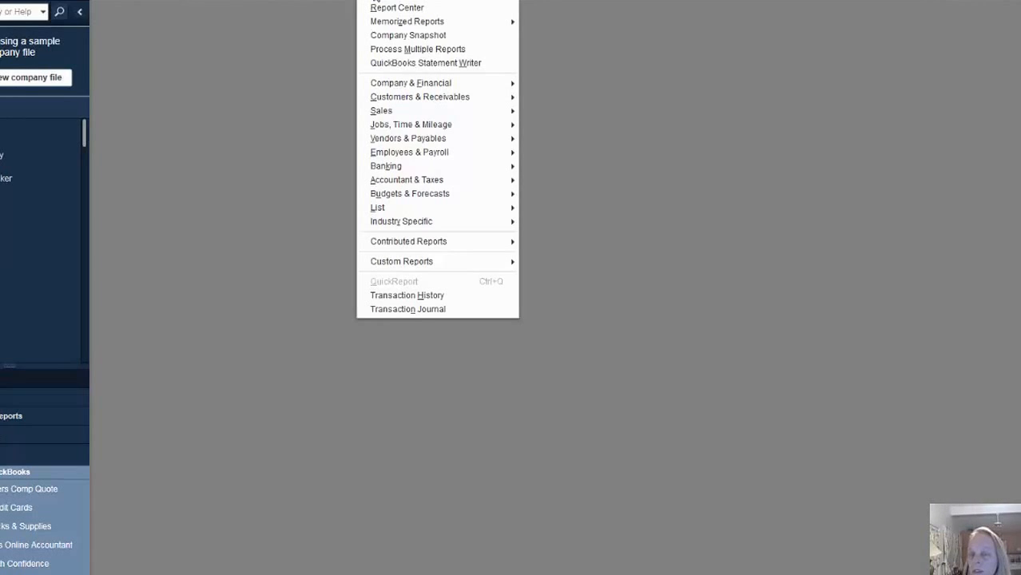
mouse_move(403, 132)
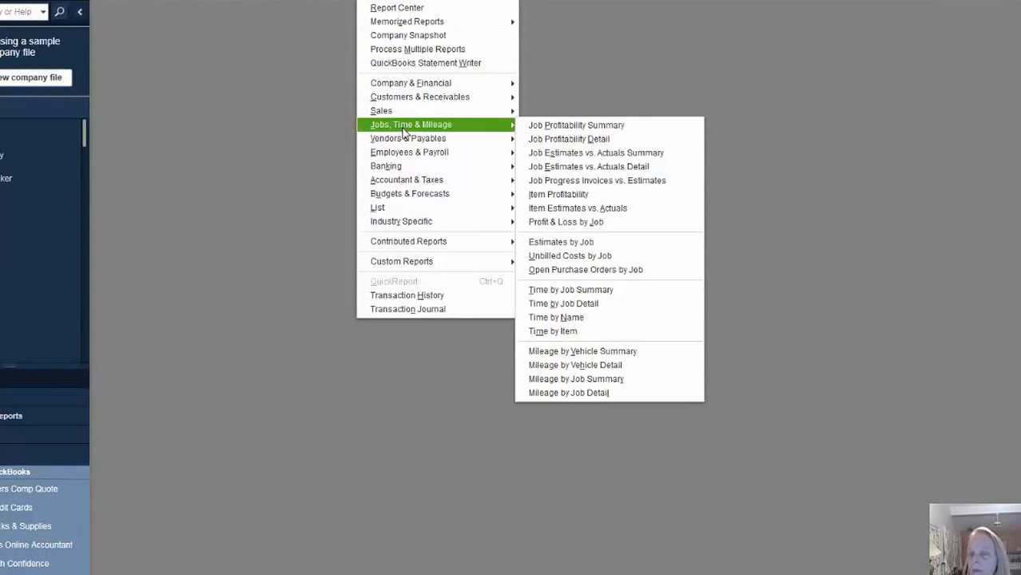
left_click(563, 369)
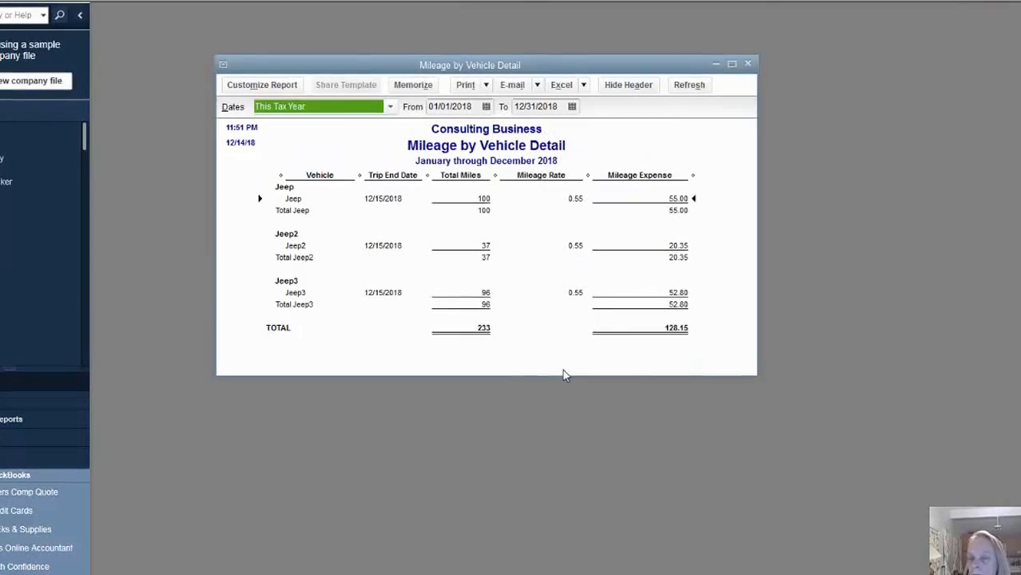
left_click_drag(494, 55, 519, 69)
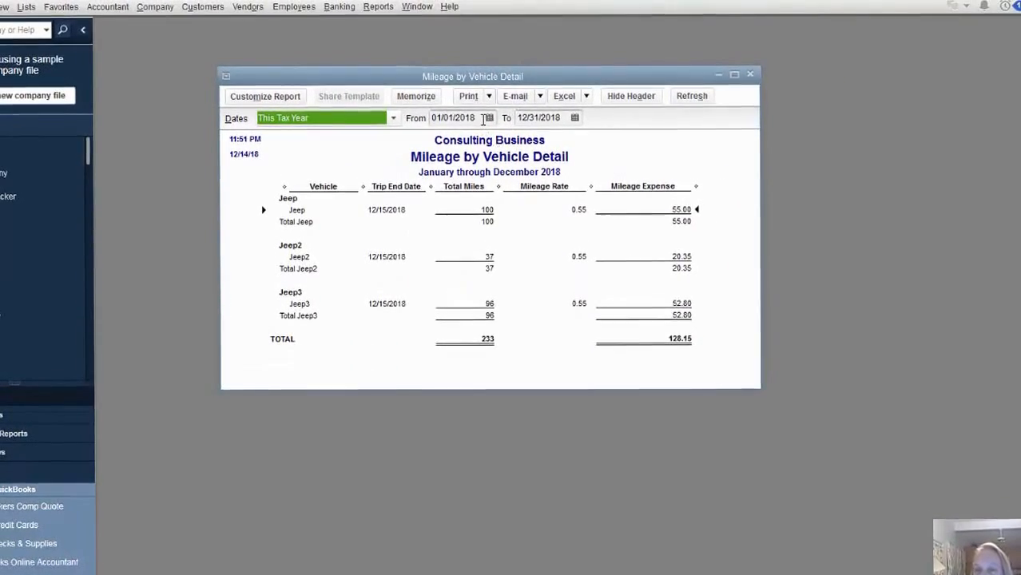
left_click(482, 118)
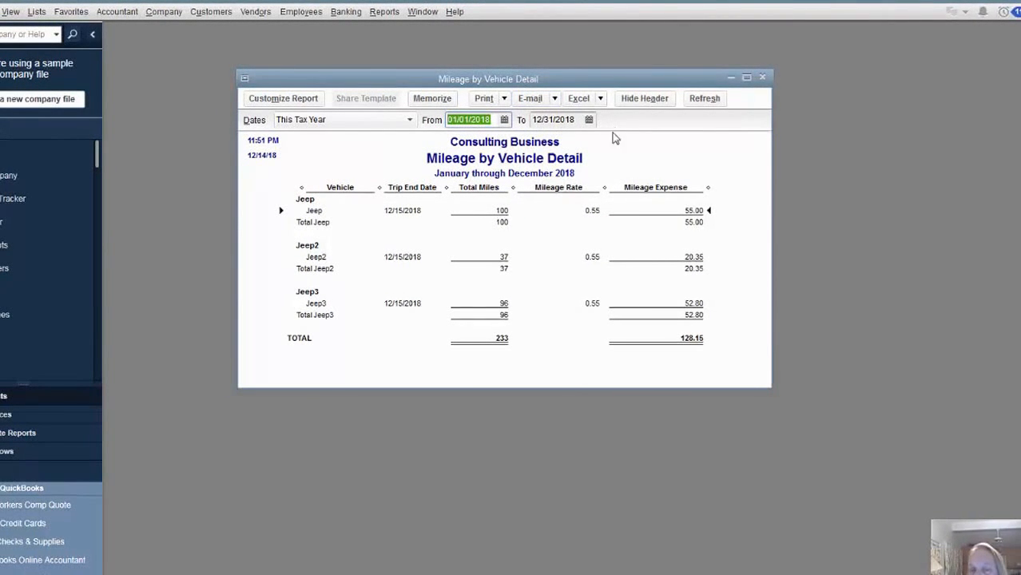
double_click(535, 214)
left_click(553, 264)
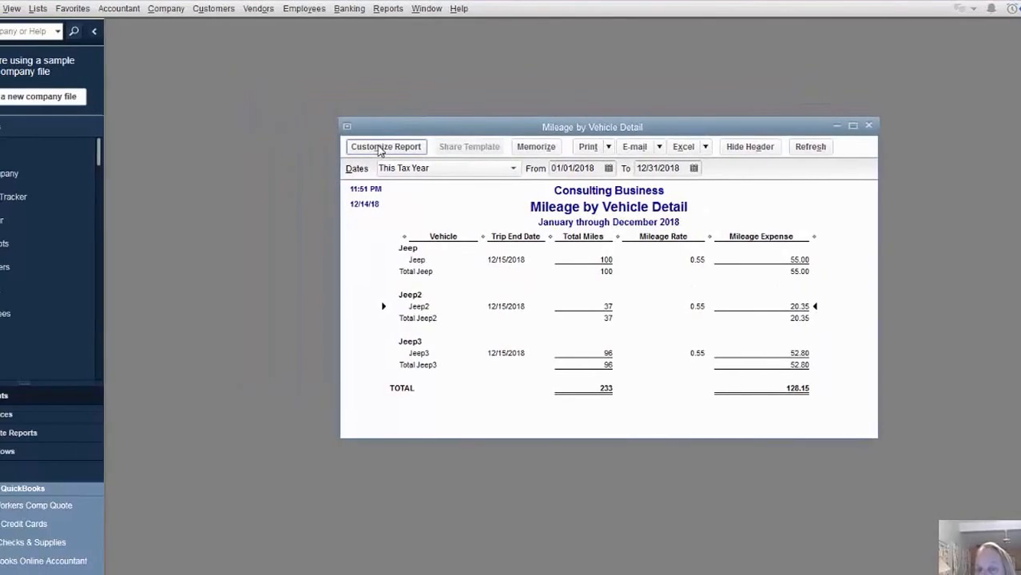
- Customize the report to include the Trip Start Date, Odometer Start, Odometer End and Customer columns
left_click(383, 148)
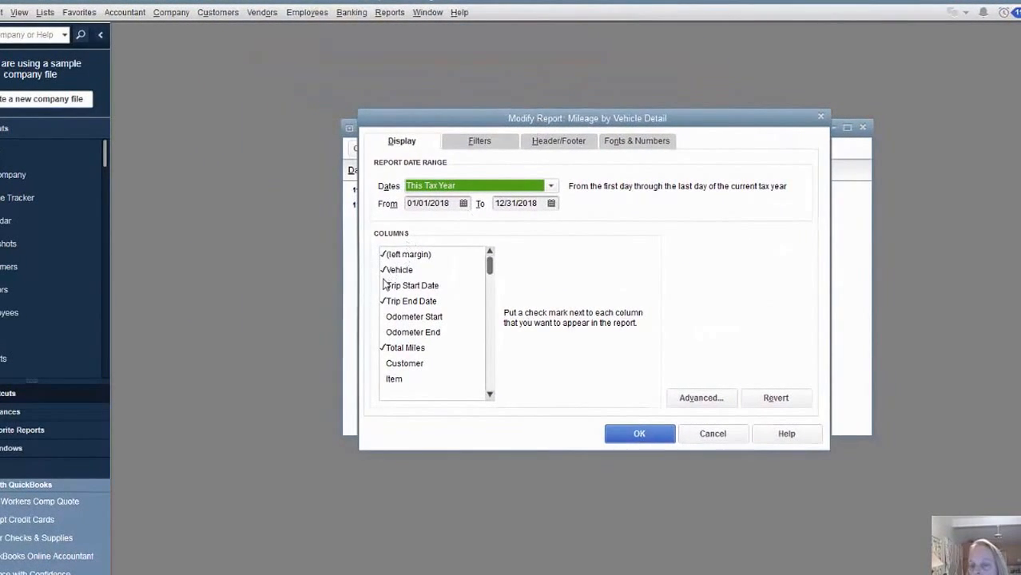
left_click(384, 288)
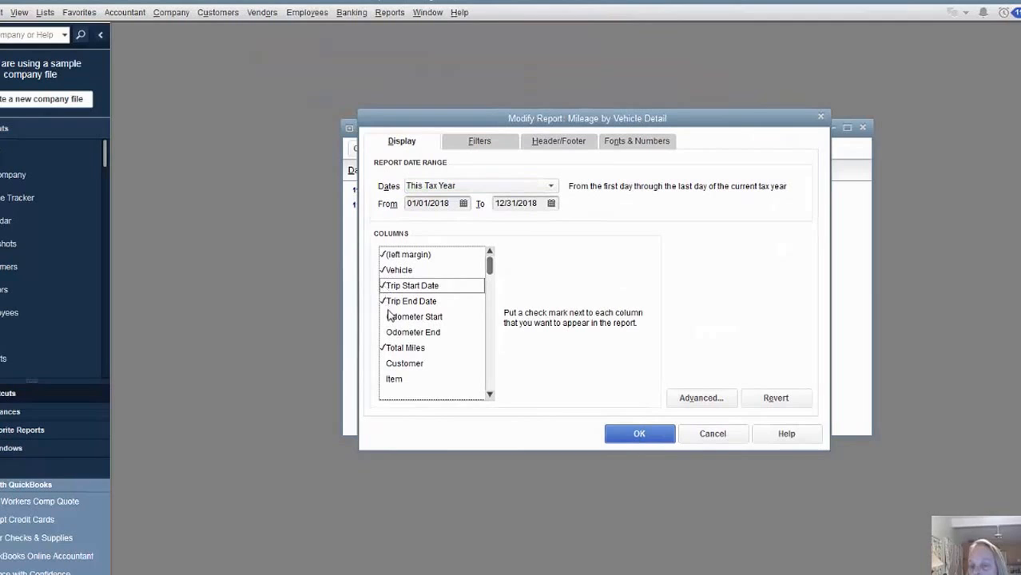
left_click(385, 318)
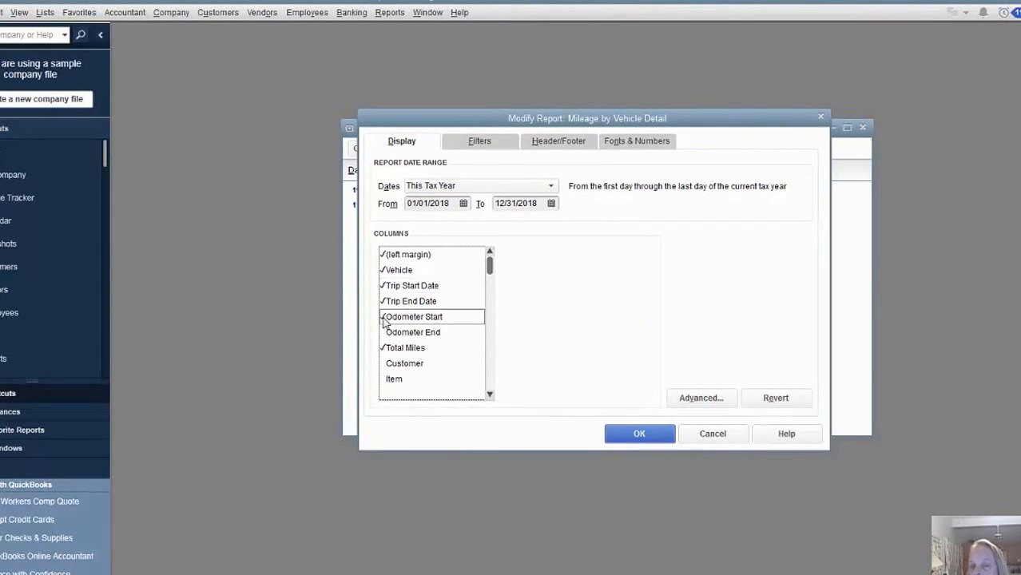
left_click(383, 333)
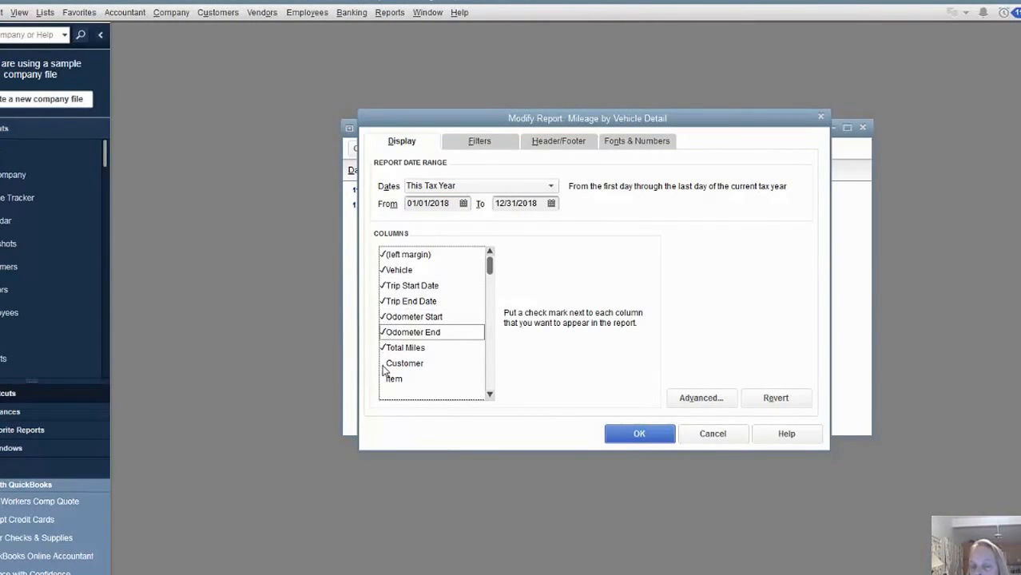
left_click(384, 366)
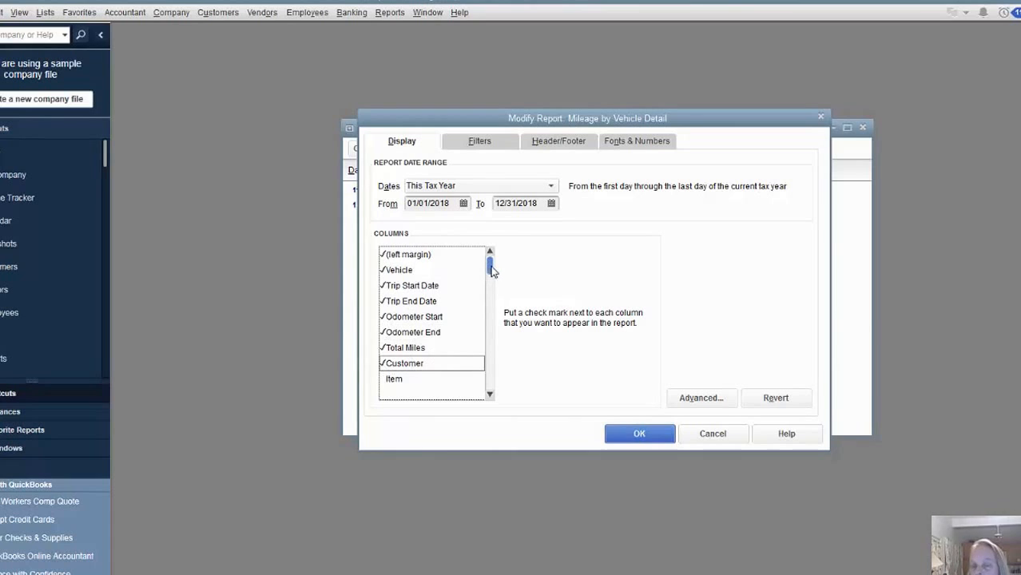
- Add the Billing Status, Notes, Sales Price and Amount columns and apply the report changes
left_click_drag(489, 267, 499, 339)
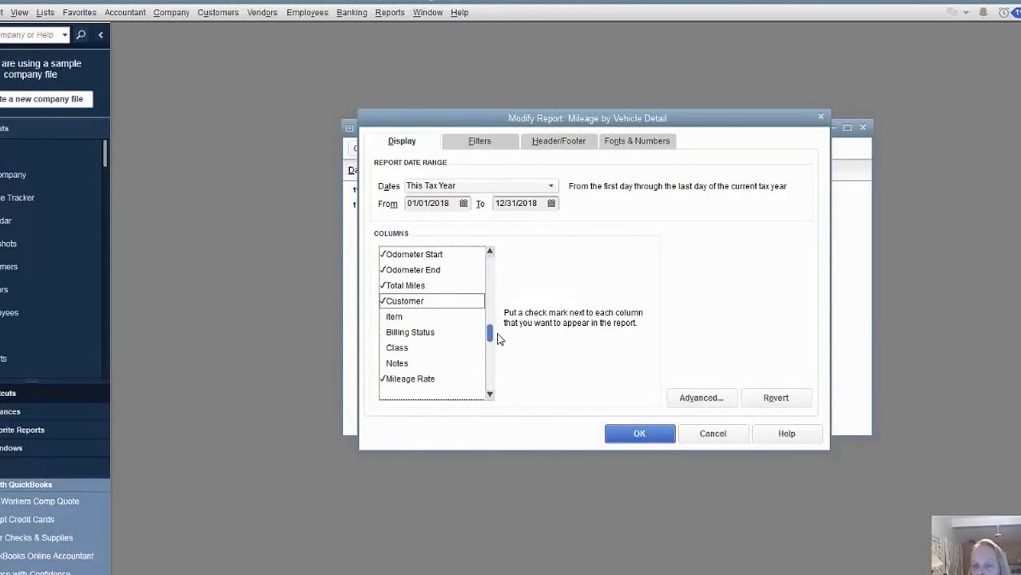
left_click(387, 336)
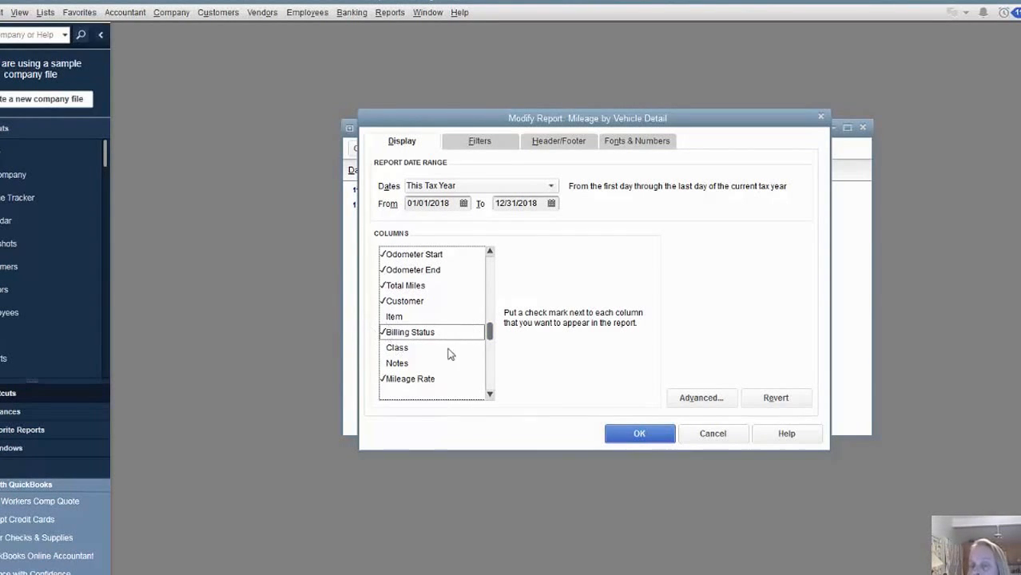
left_click(384, 366)
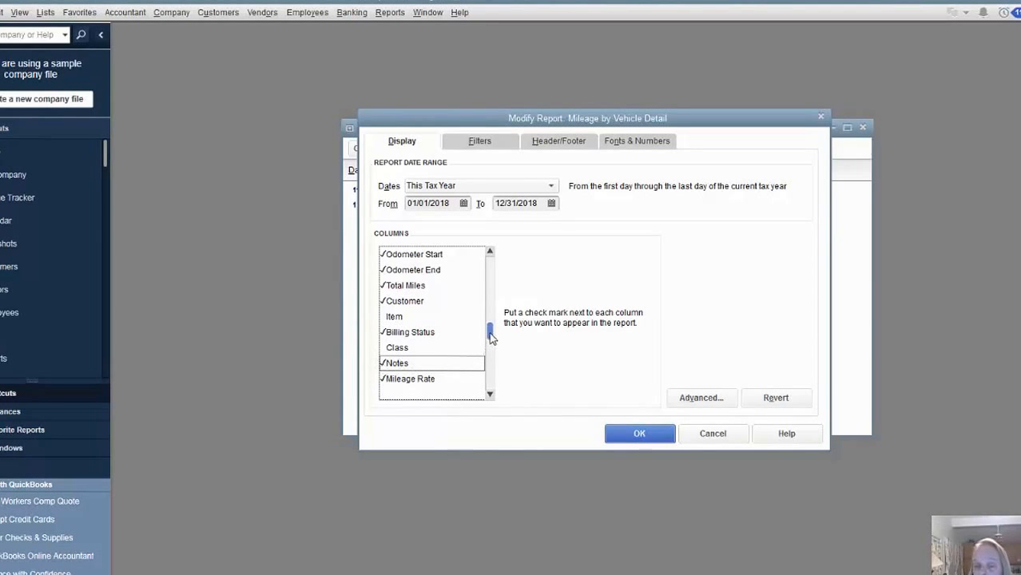
left_click_drag(491, 338, 497, 392)
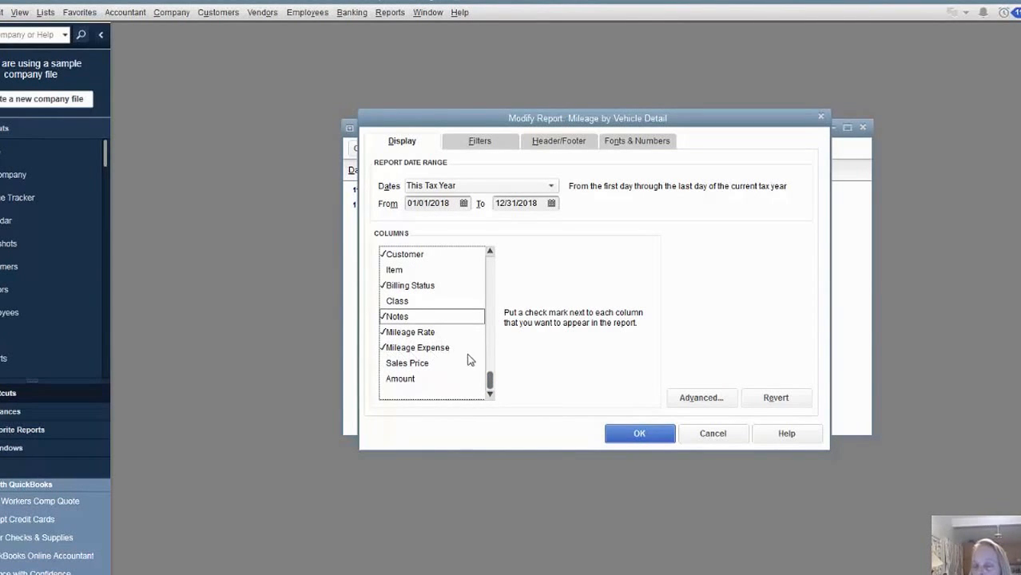
left_click(389, 363)
left_click(389, 377)
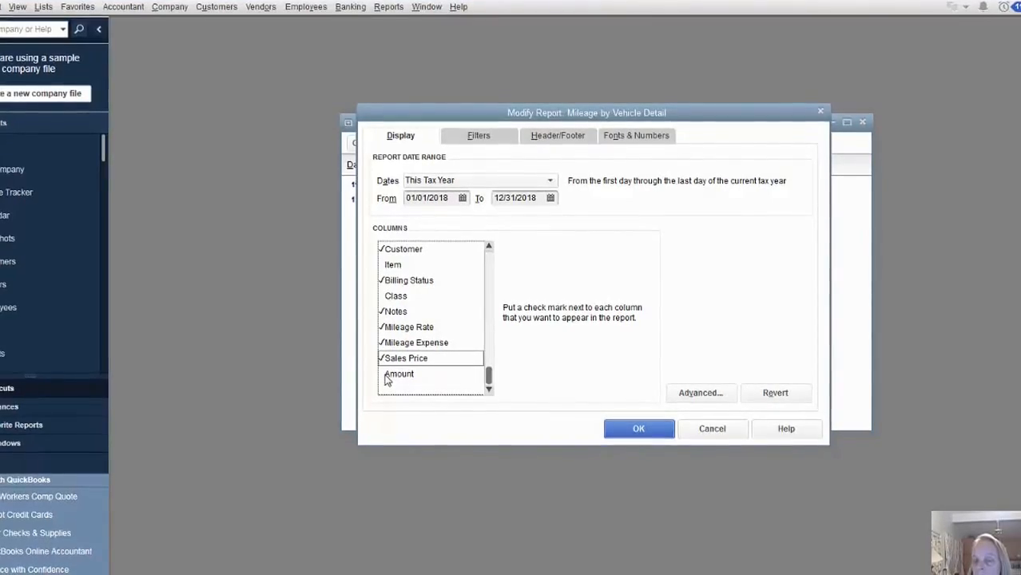
left_click(624, 428)
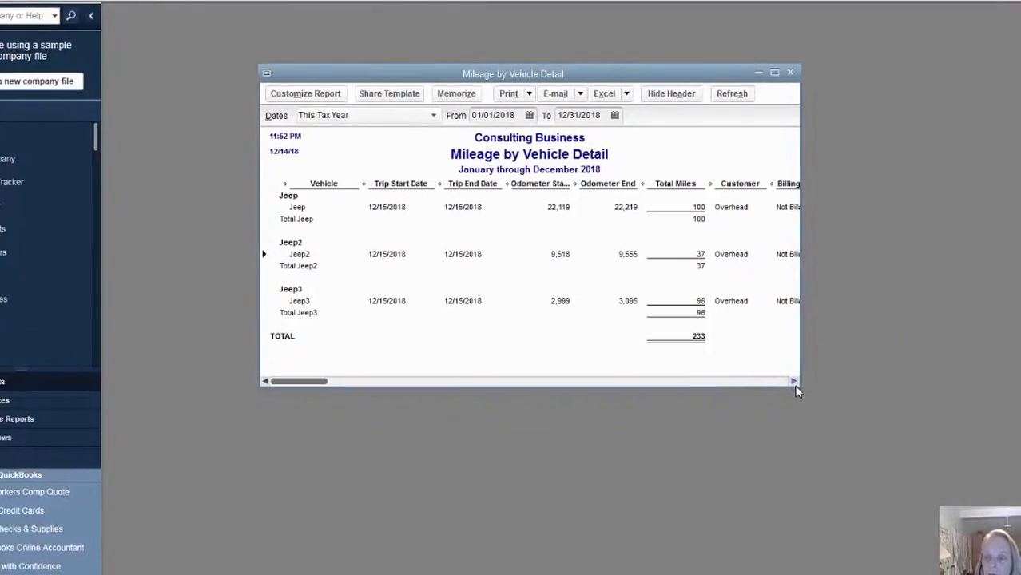
- Enlarge the report window and widen the Notes column to show more of each trip note
left_click_drag(805, 389, 848, 508)
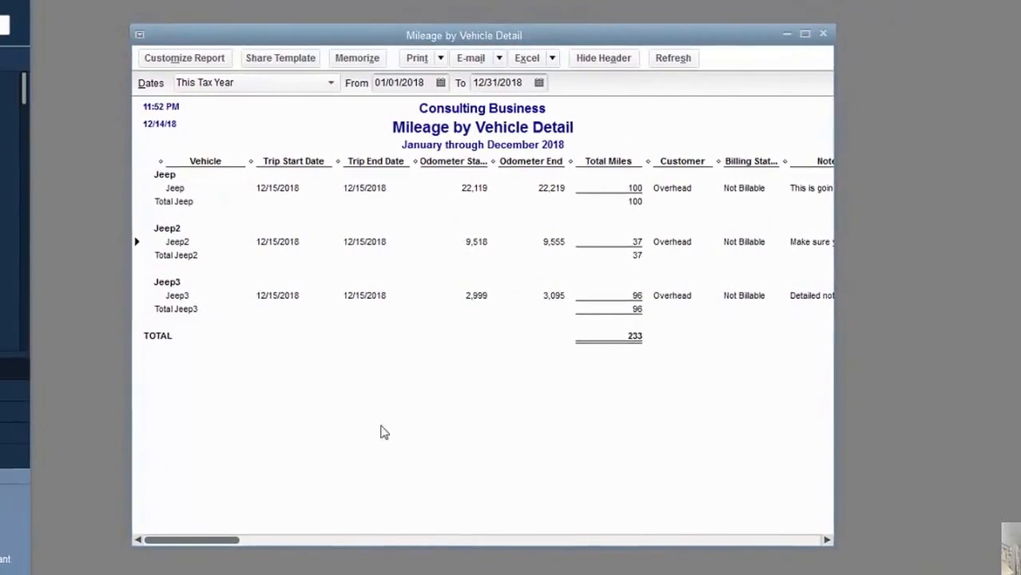
left_click_drag(228, 531, 523, 519)
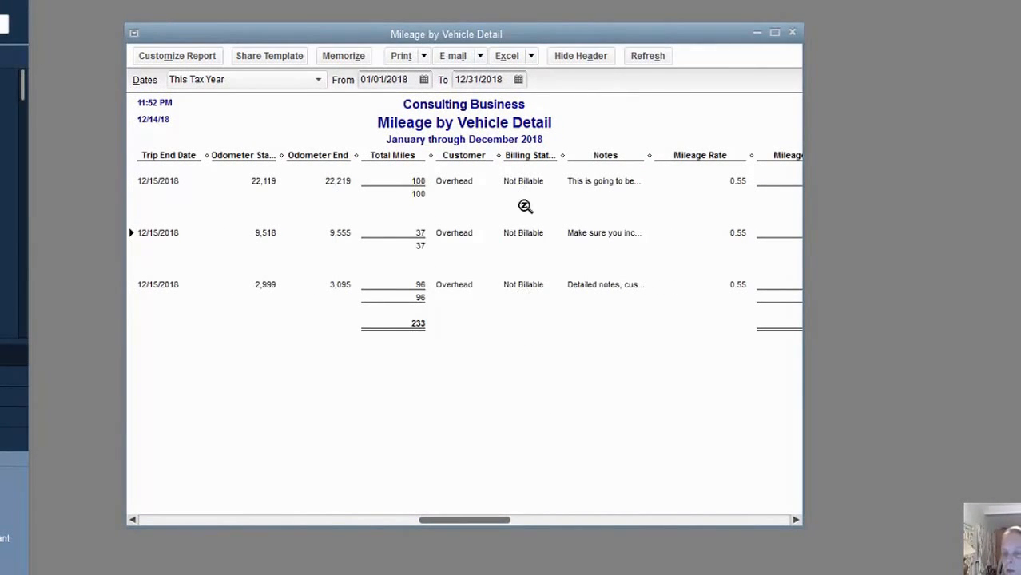
left_click_drag(479, 519, 572, 520)
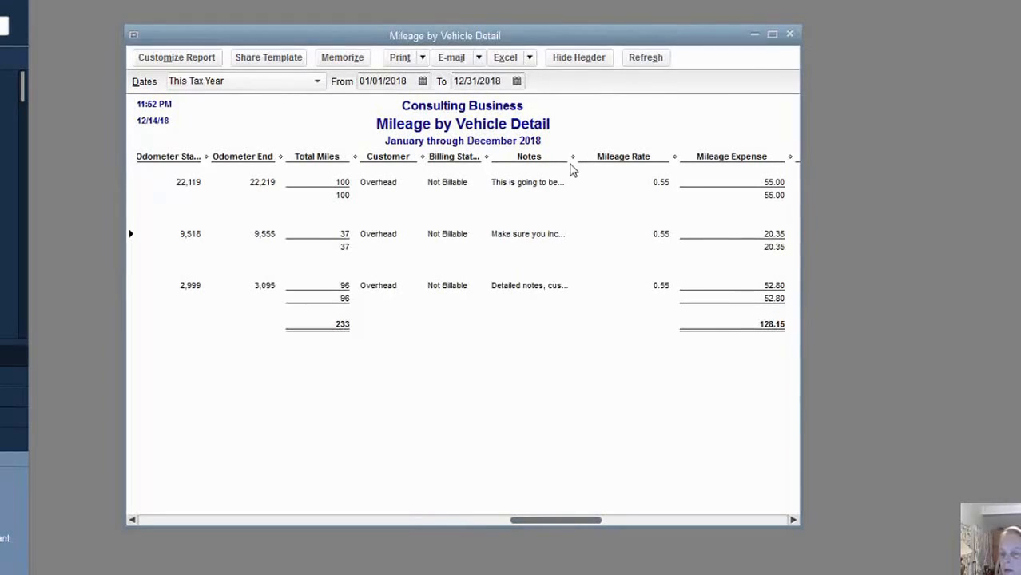
left_click_drag(572, 158, 740, 157)
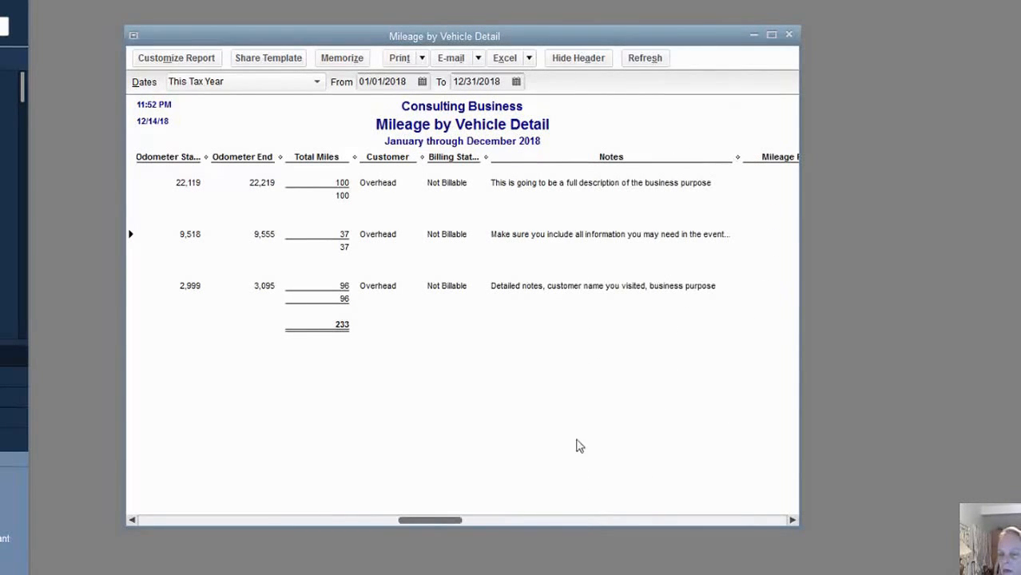
left_click_drag(440, 520, 653, 520)
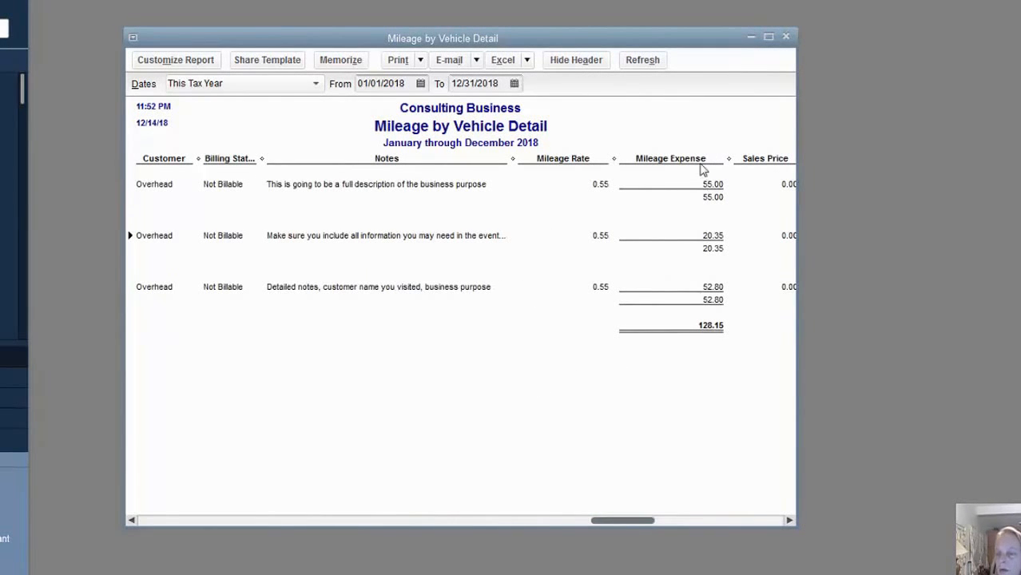
left_click_drag(634, 520, 749, 520)
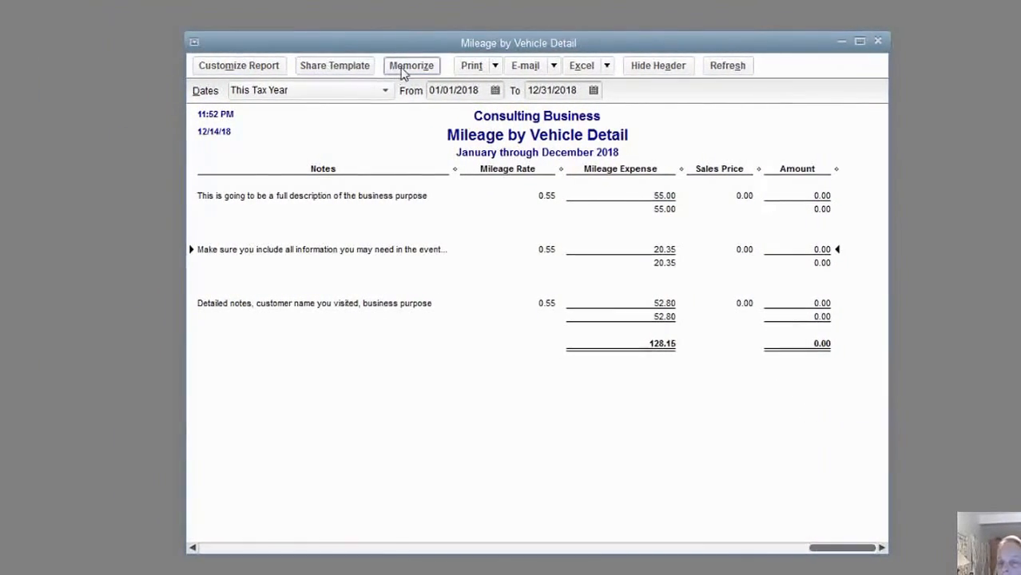
- Memorize the report as "Mileage by Vehicle Detail Altered" in the Accountant memorized report group
left_click(444, 72)
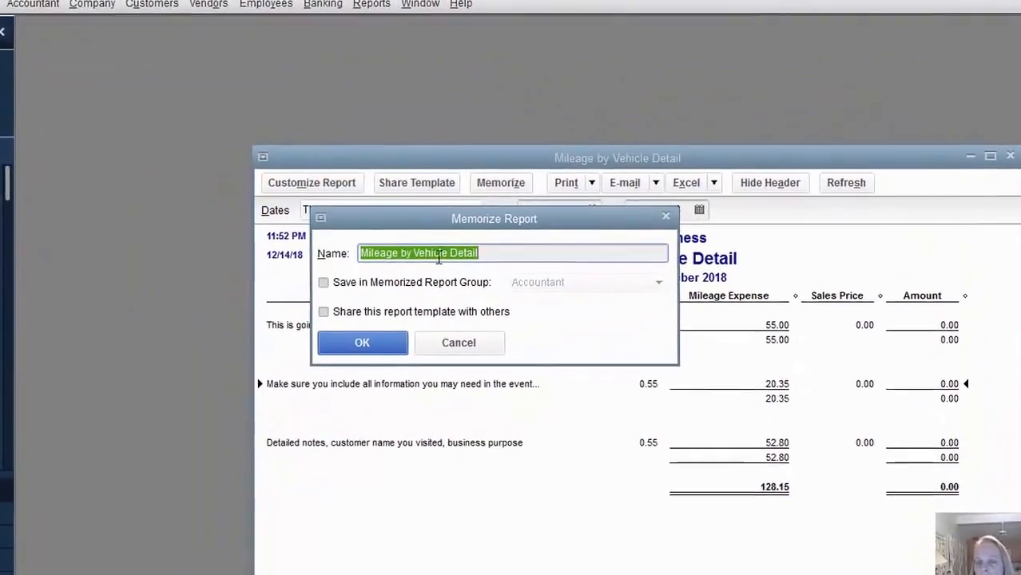
left_click(498, 256)
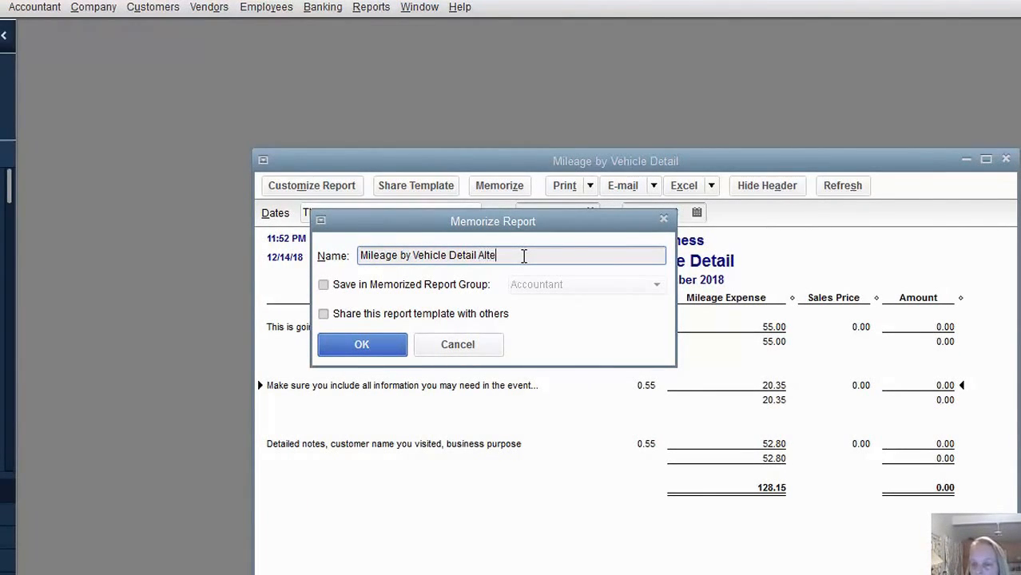
left_click(324, 285)
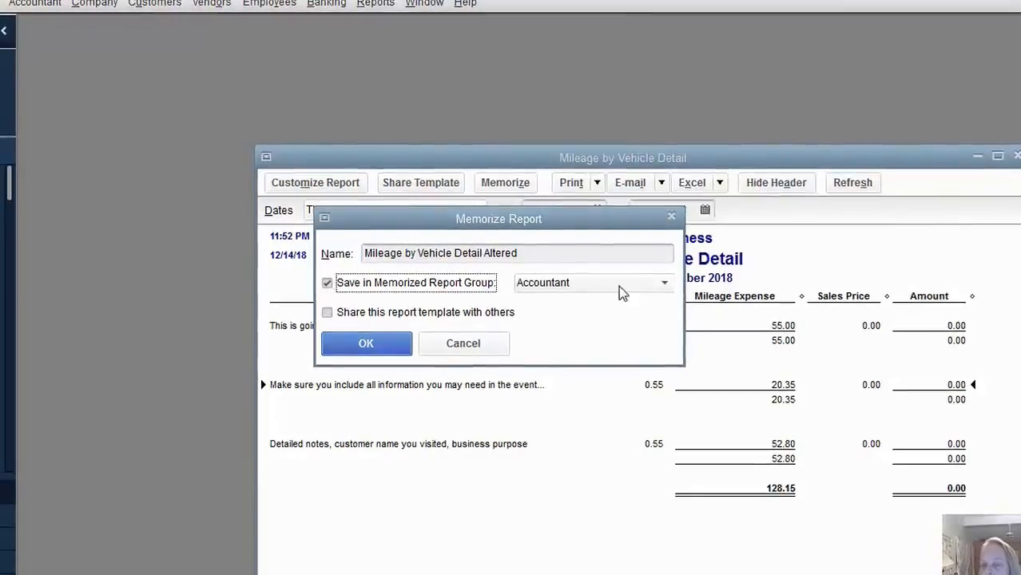
left_click(662, 284)
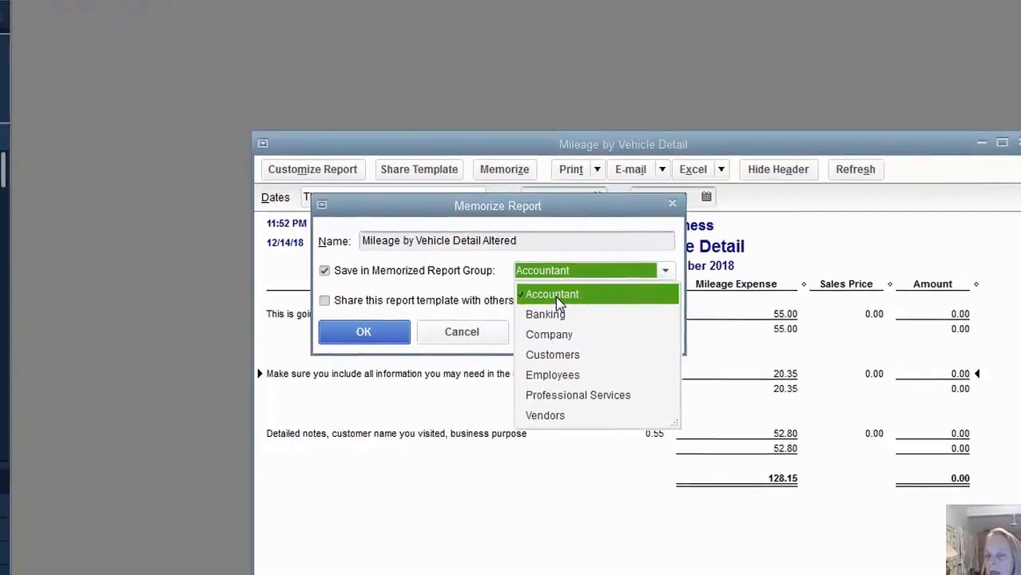
left_click(559, 299)
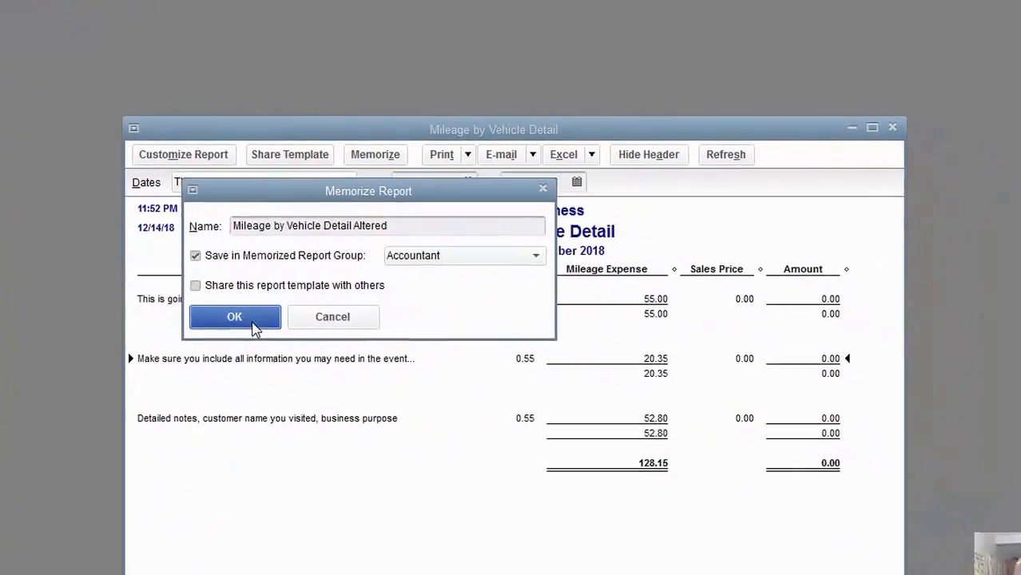
left_click(252, 324)
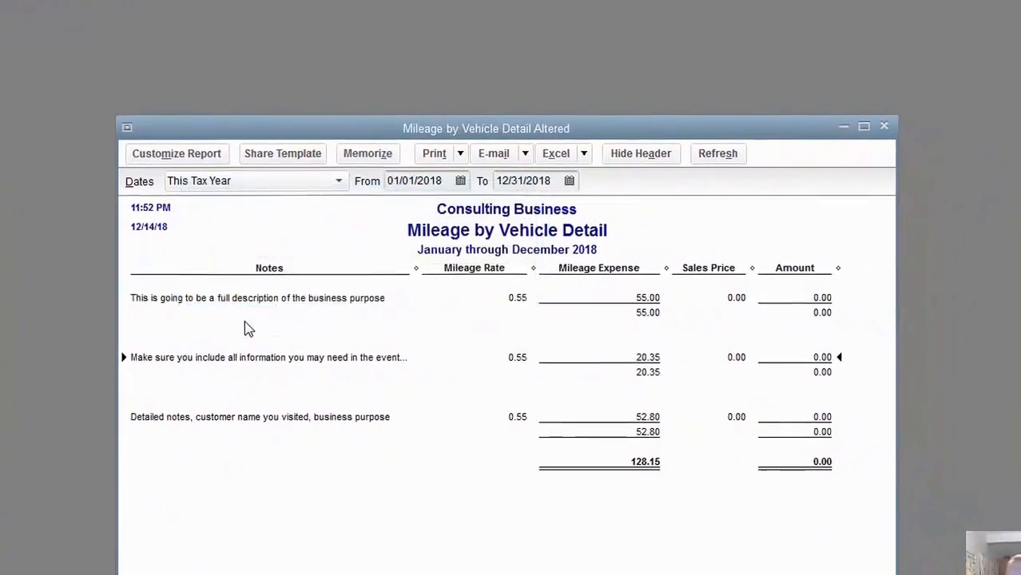
- Close the report and reopen Mileage by Vehicle Detail Altered from the Accountant group of memorized reports
left_click(860, 125)
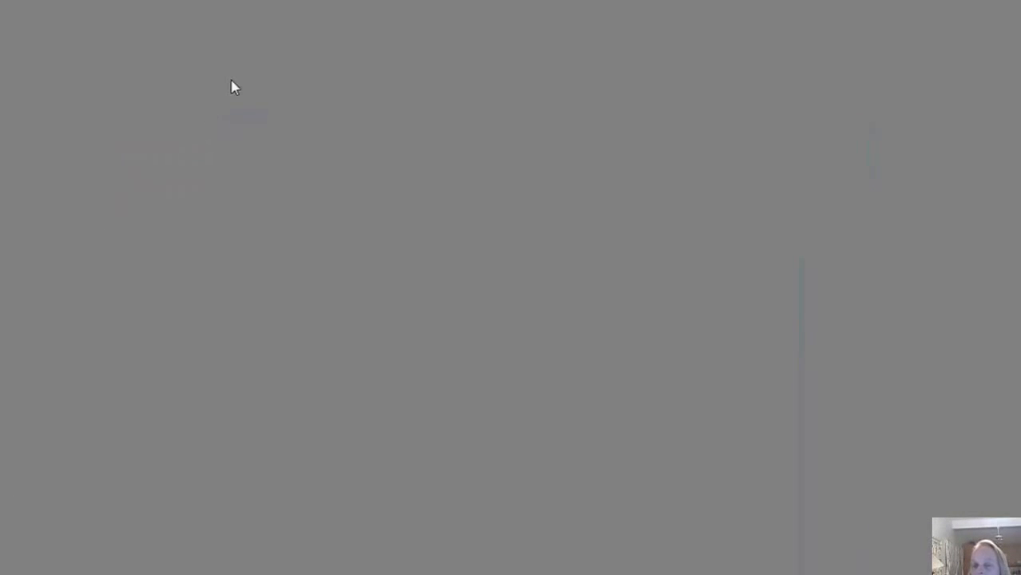
left_click(224, 0)
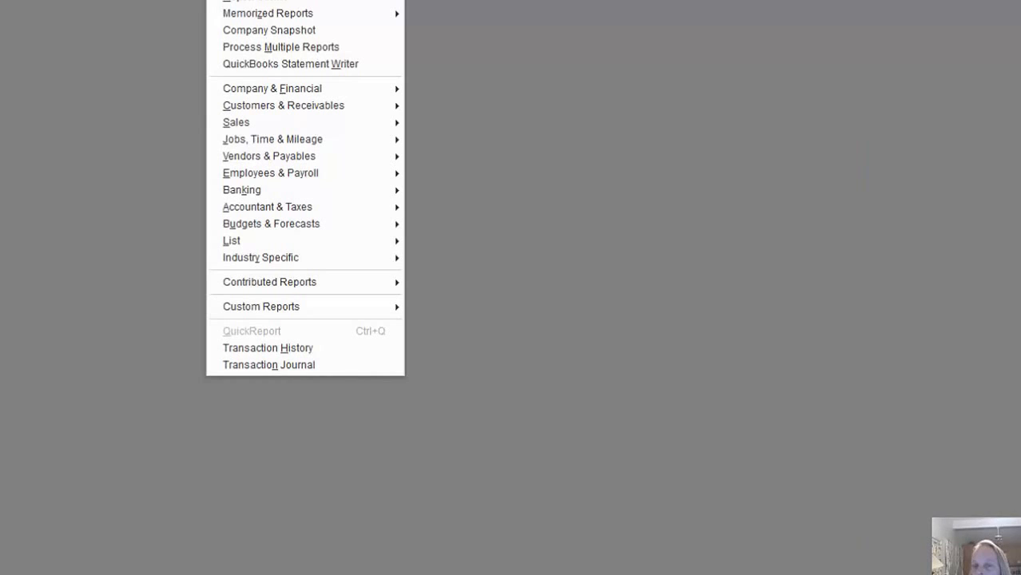
mouse_move(240, 14)
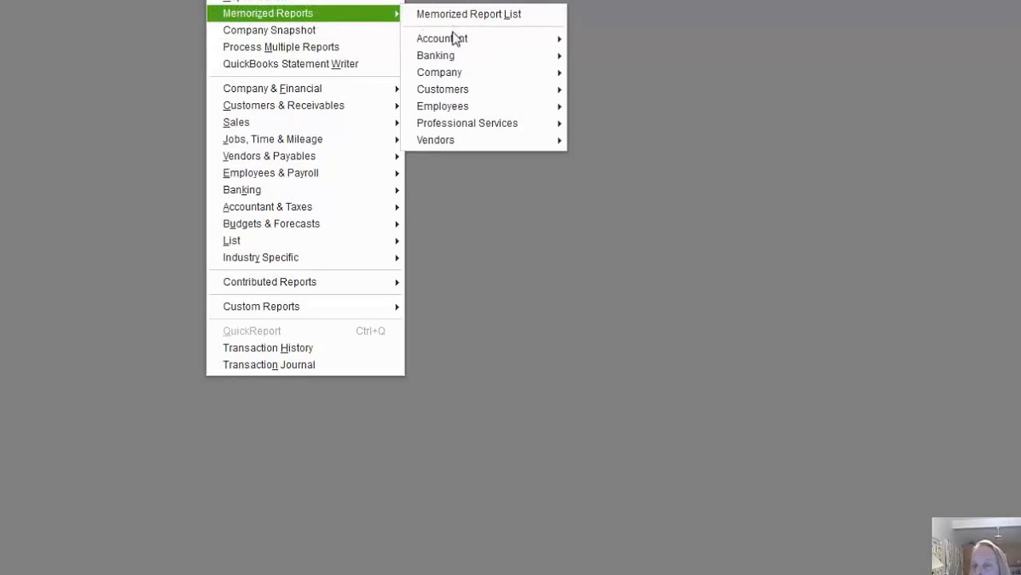
mouse_move(450, 45)
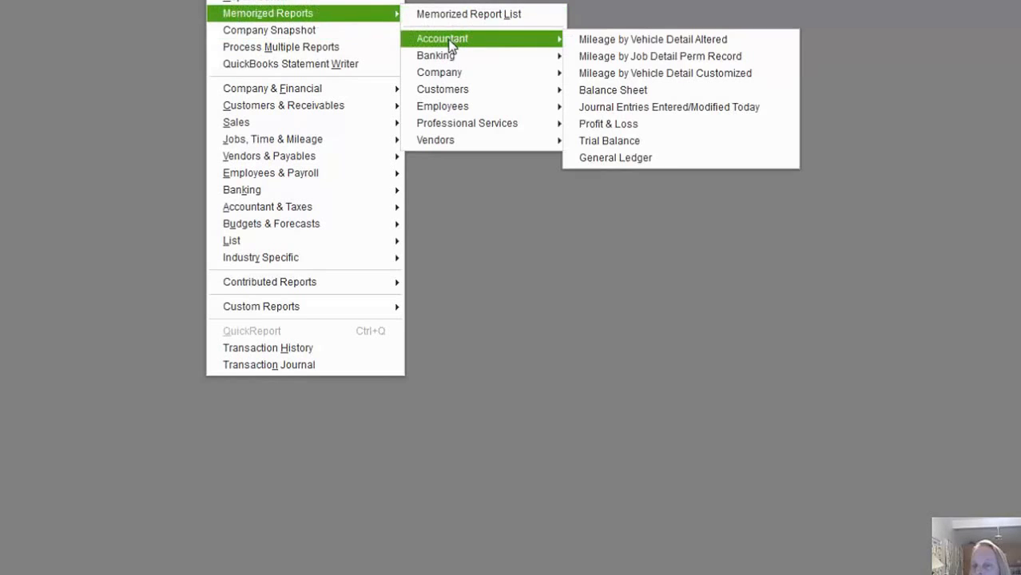
left_click(636, 42)
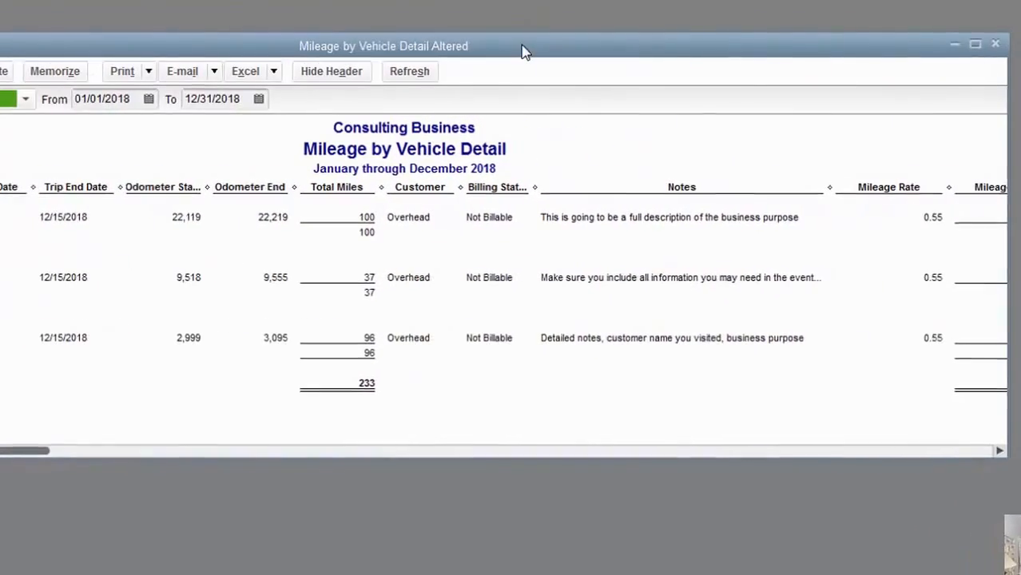
- Resize and reposition the reopened mileage report window so it is taller and shows the columns from Vehicle to the start of Notes
left_click_drag(979, 451, 537, 571)
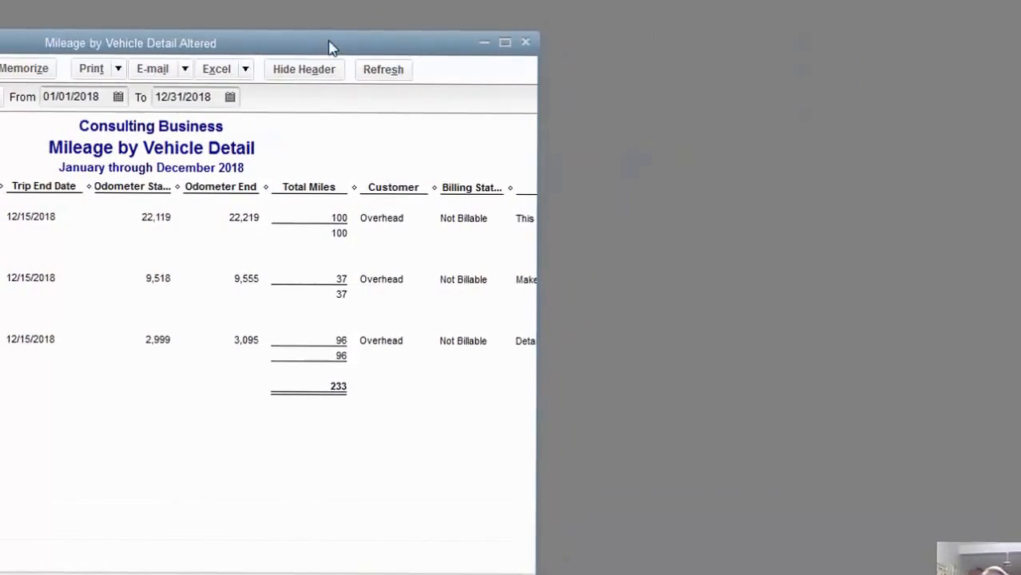
left_click_drag(331, 45, 694, 41)
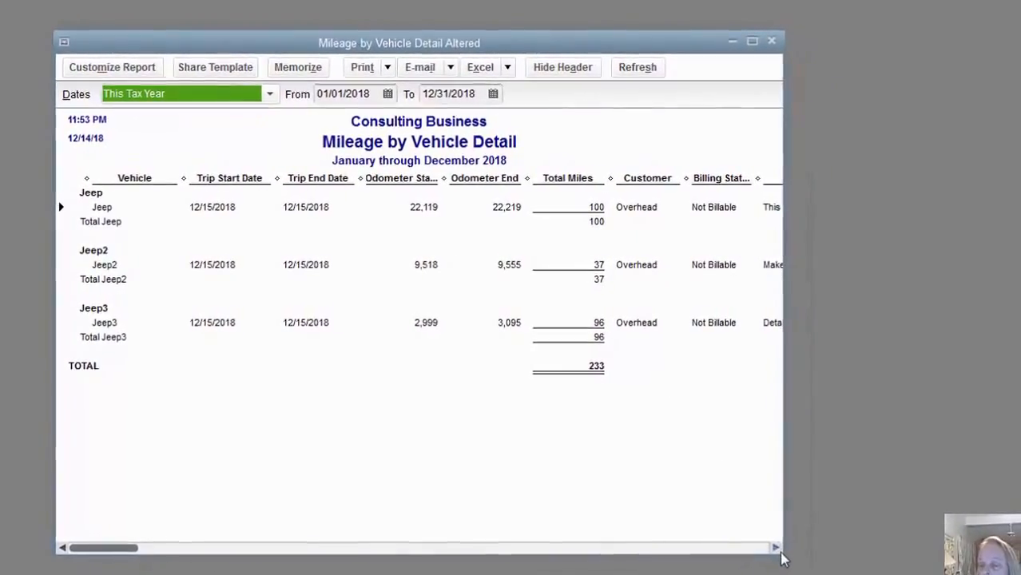
left_click_drag(783, 558, 926, 574)
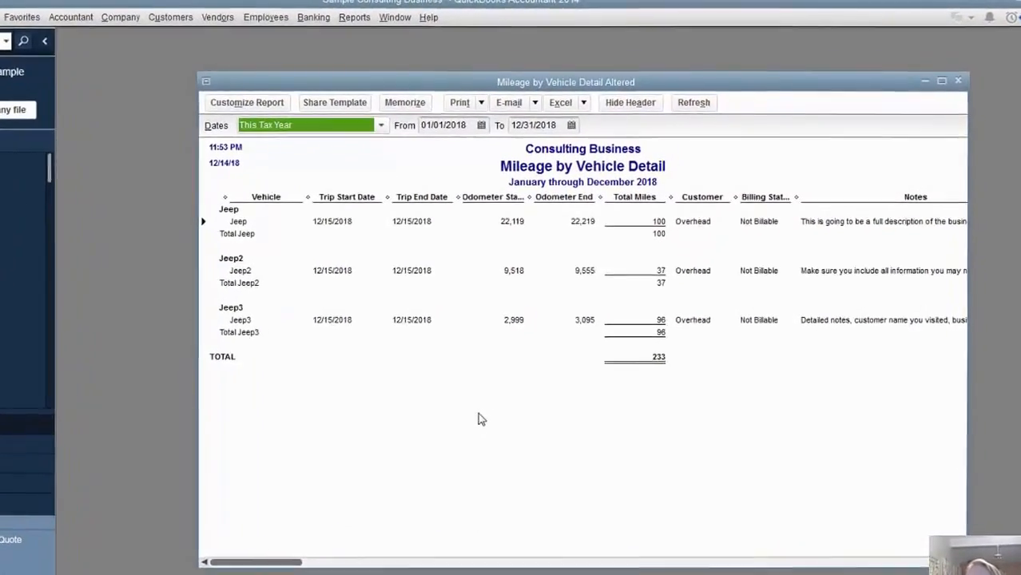
left_click(479, 413)
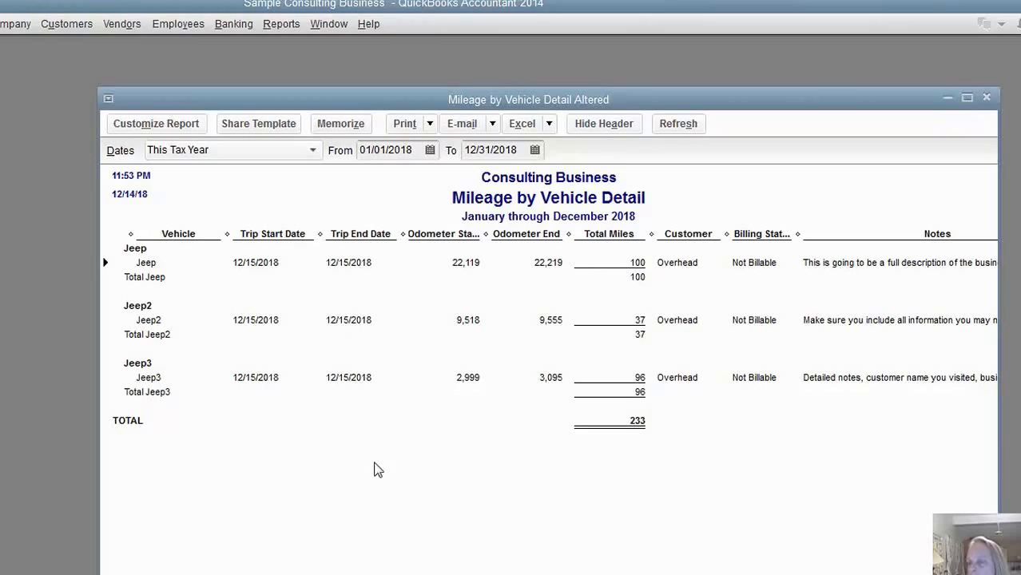
left_click(16, 24)
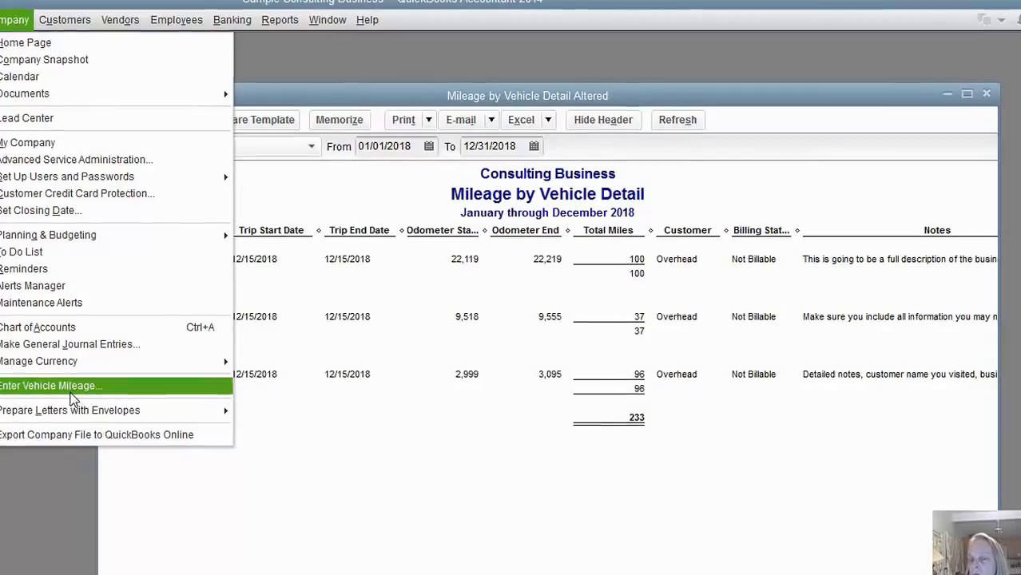
left_click(683, 362)
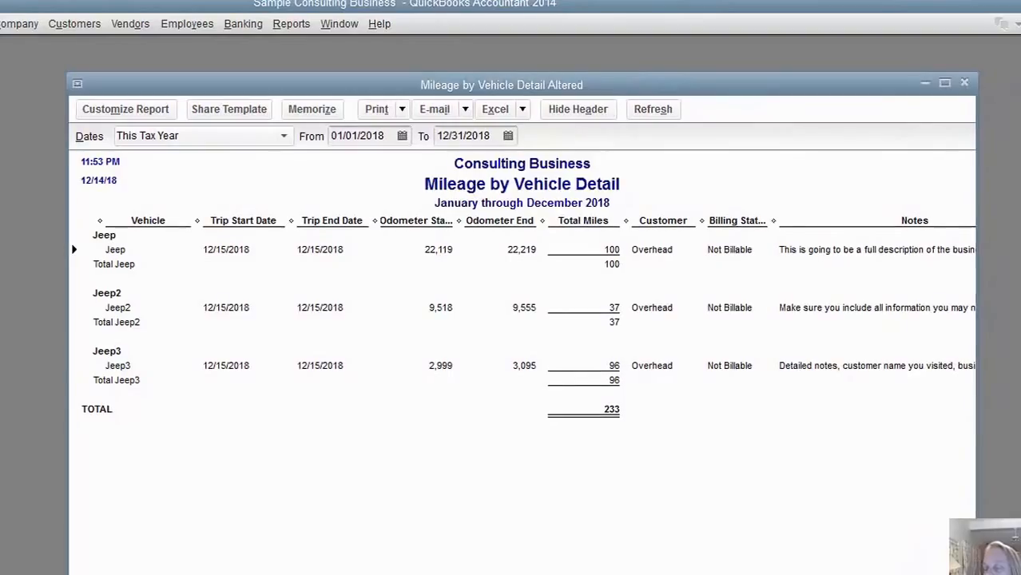
- Widen the report window until the full Notes column fits in view
left_click_drag(980, 319, 1020, 319)
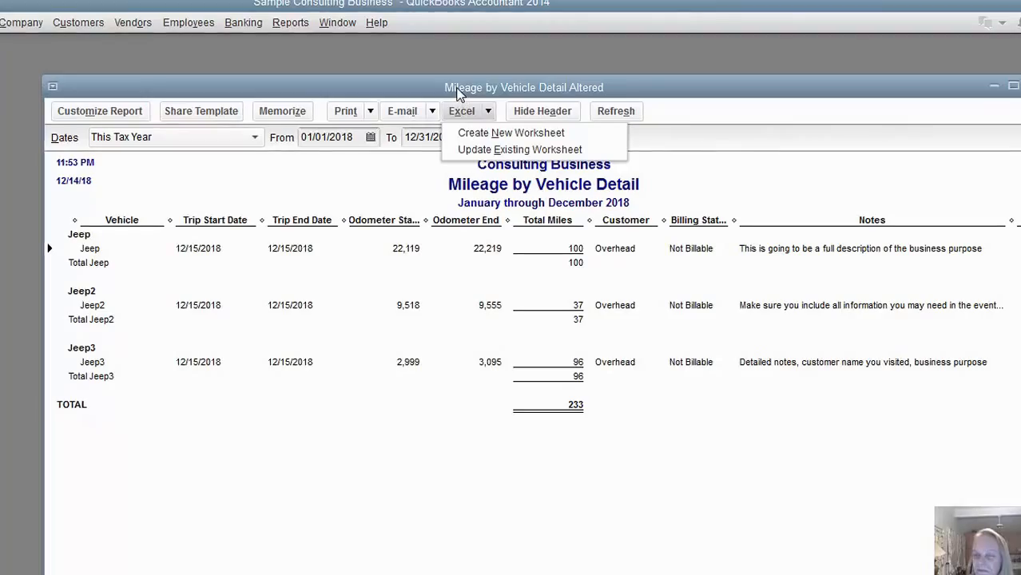
left_click_drag(457, 89, 443, 86)
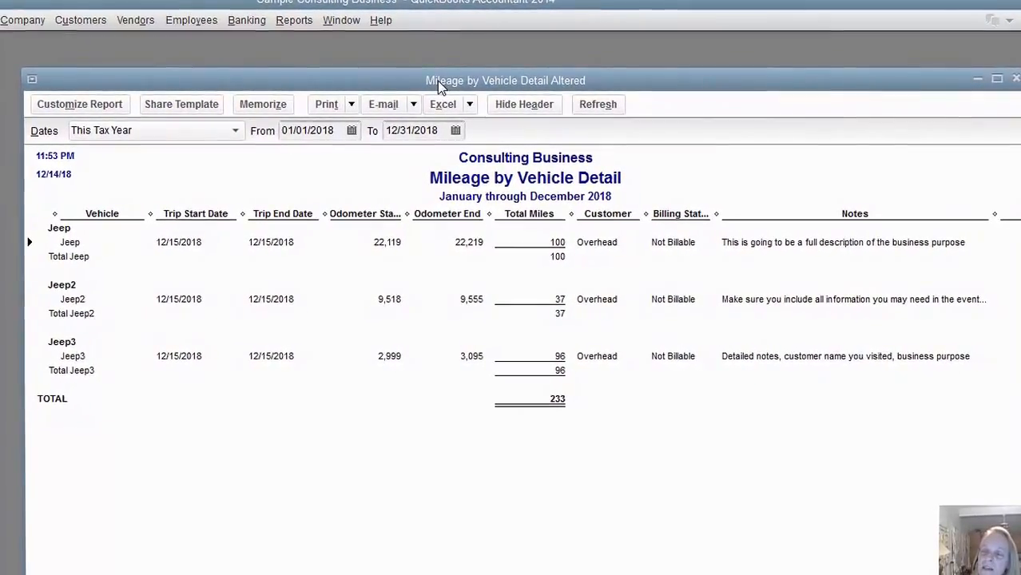